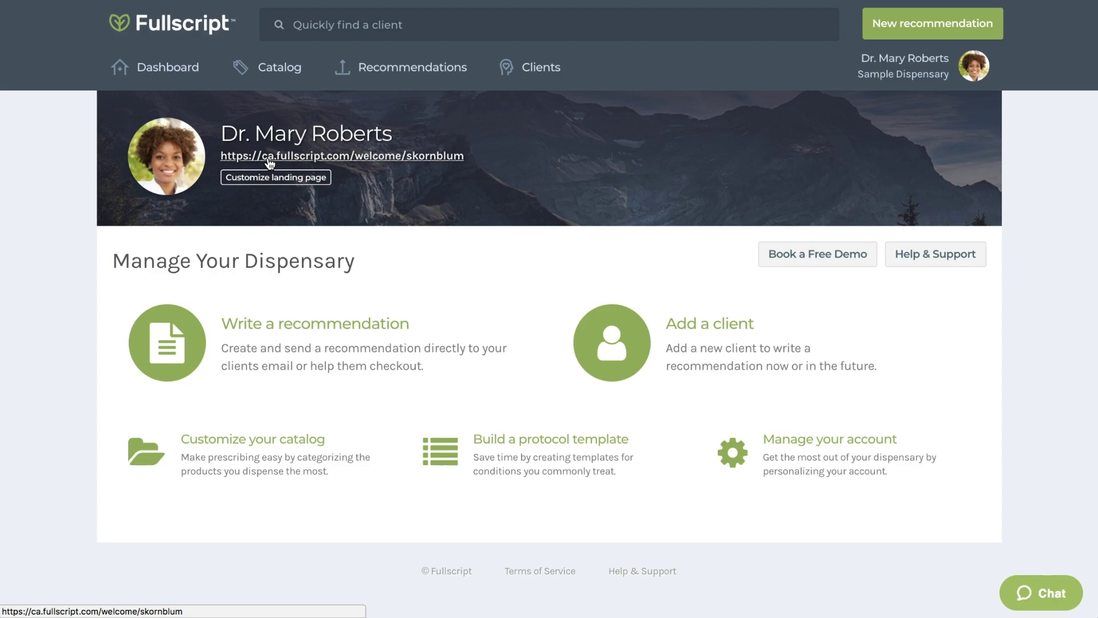
Preview the patient landing page, then show the Website Buttons tab in Dispensary Settings.
left_click(270, 165)
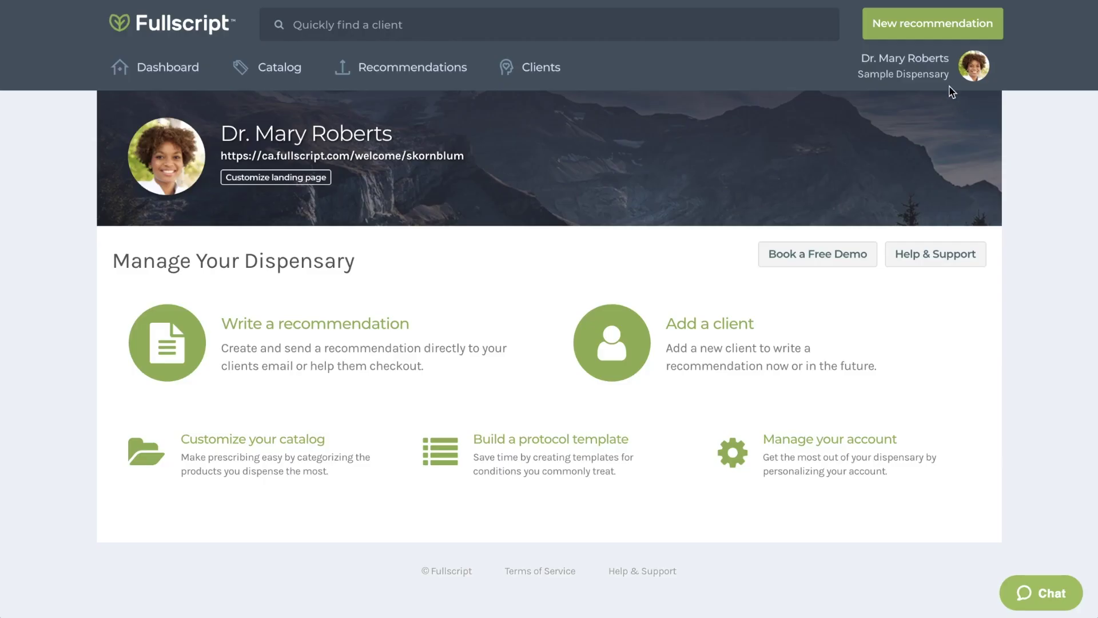
left_click(943, 79)
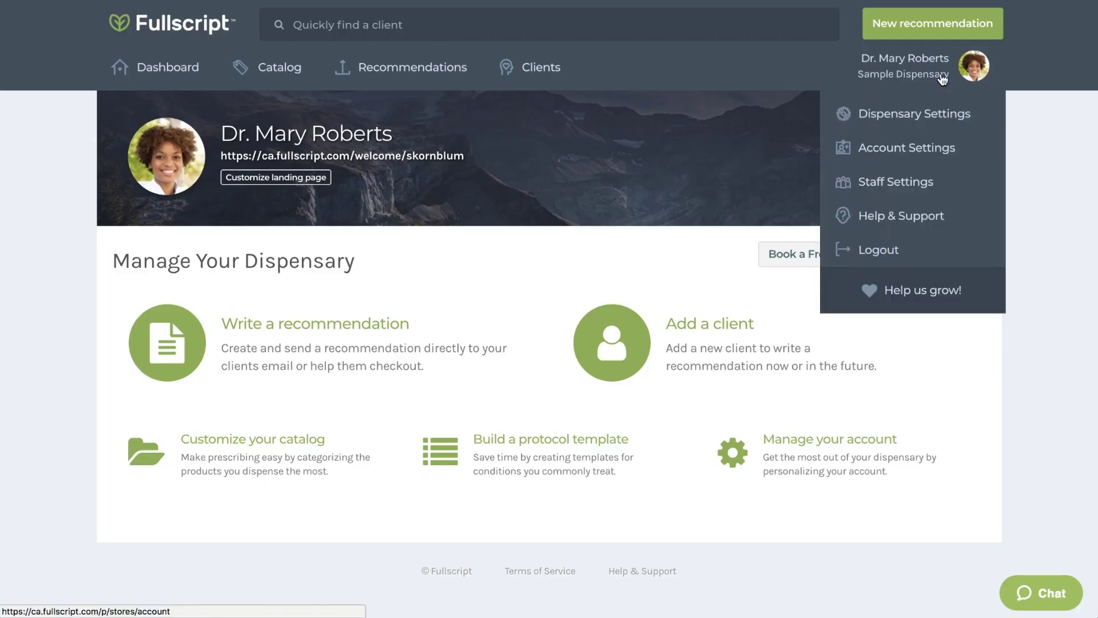
left_click(929, 116)
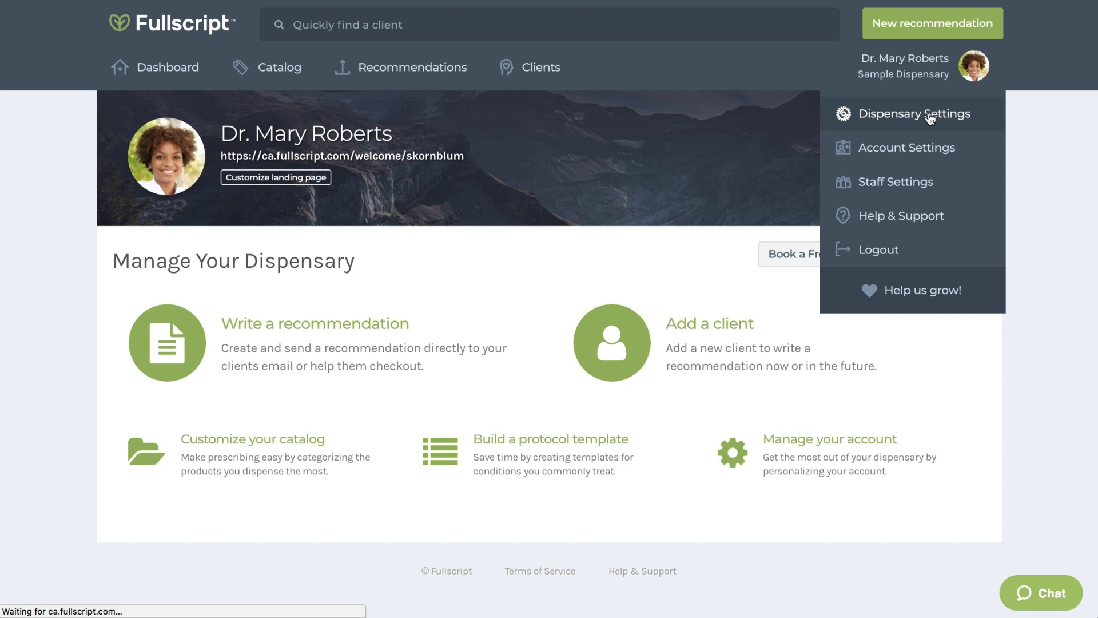
left_click(755, 184)
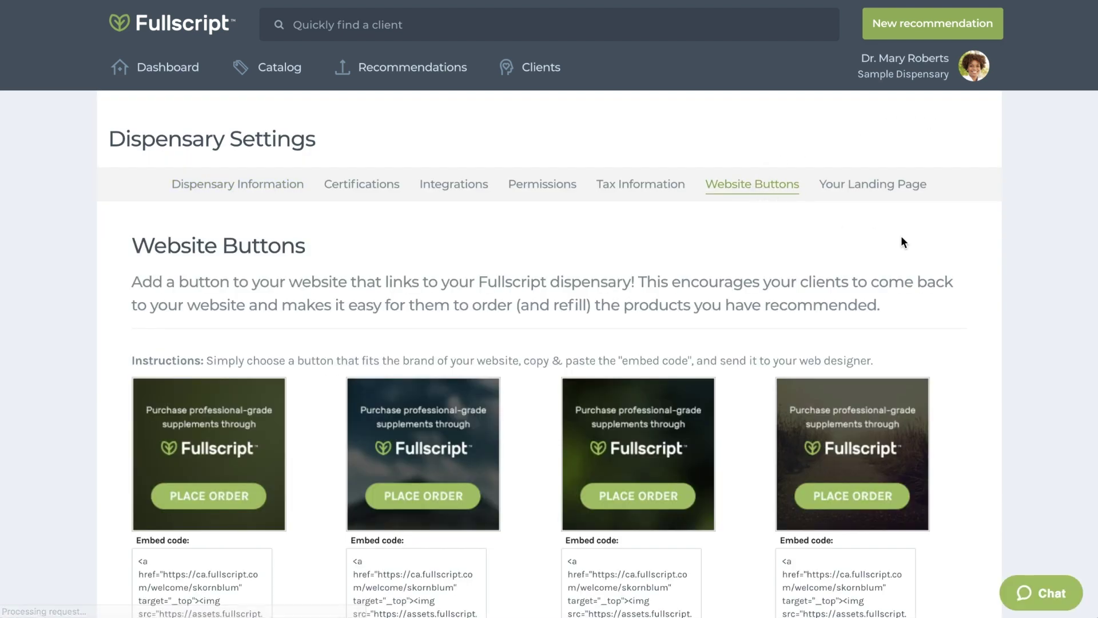
Scroll through the four Place Order button designs and their embed codes.
scroll(1066, 279, "down", 1)
scroll(1065, 276, "down", 5)
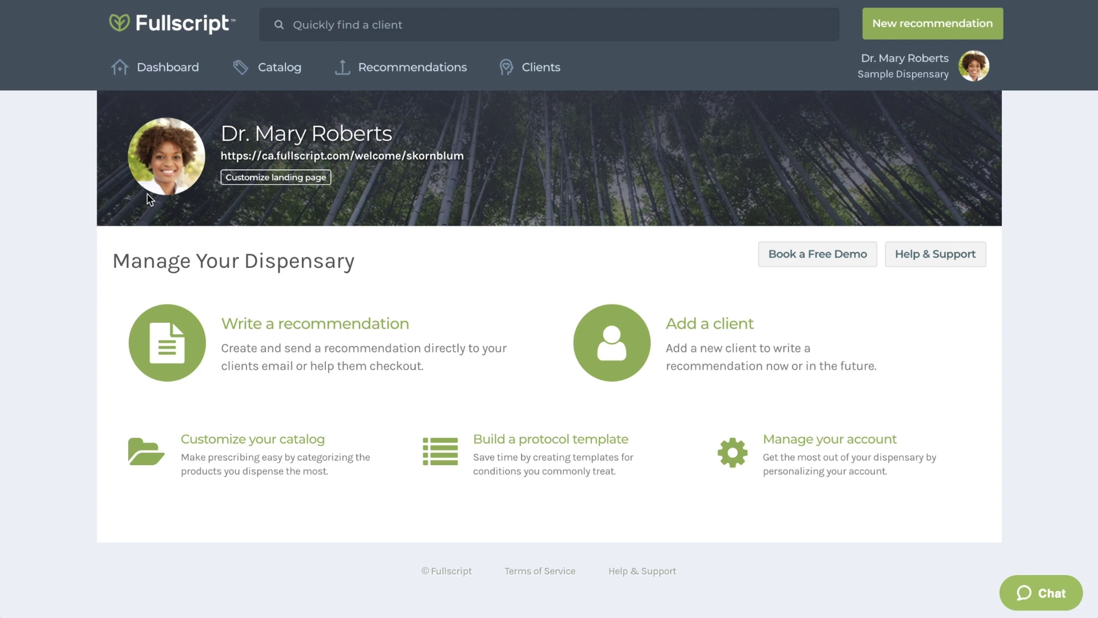
Browse the Product Catalog's supplement types, conditions, top brands and All Brands directory.
left_click(290, 84)
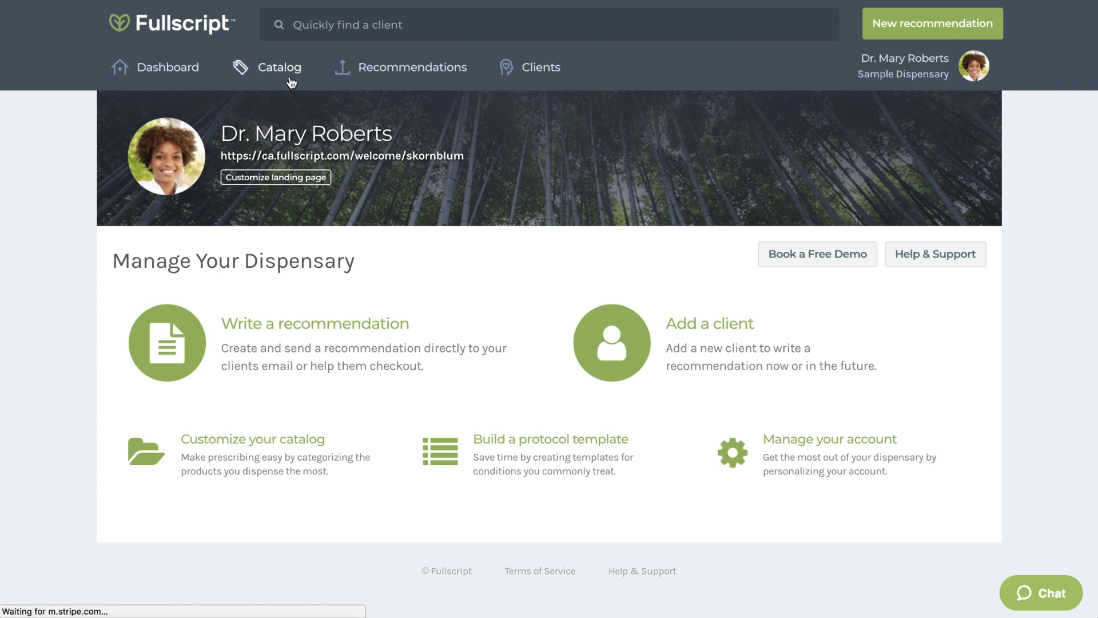
scroll(74, 167, "down", 5)
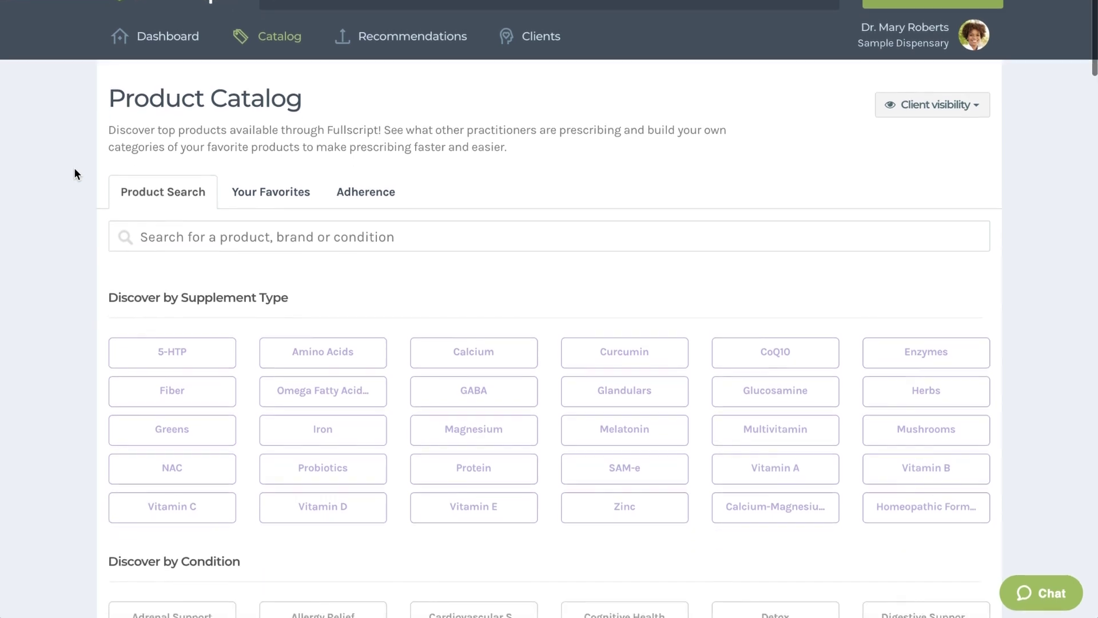
scroll(75, 167, "down", 6)
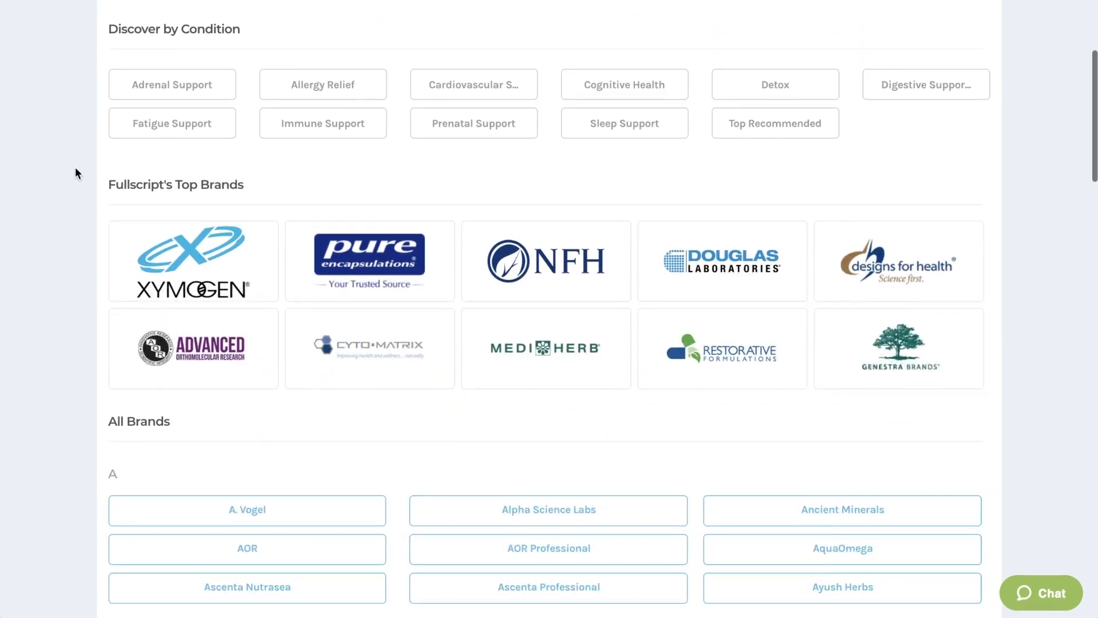
scroll(76, 171, "down", 7)
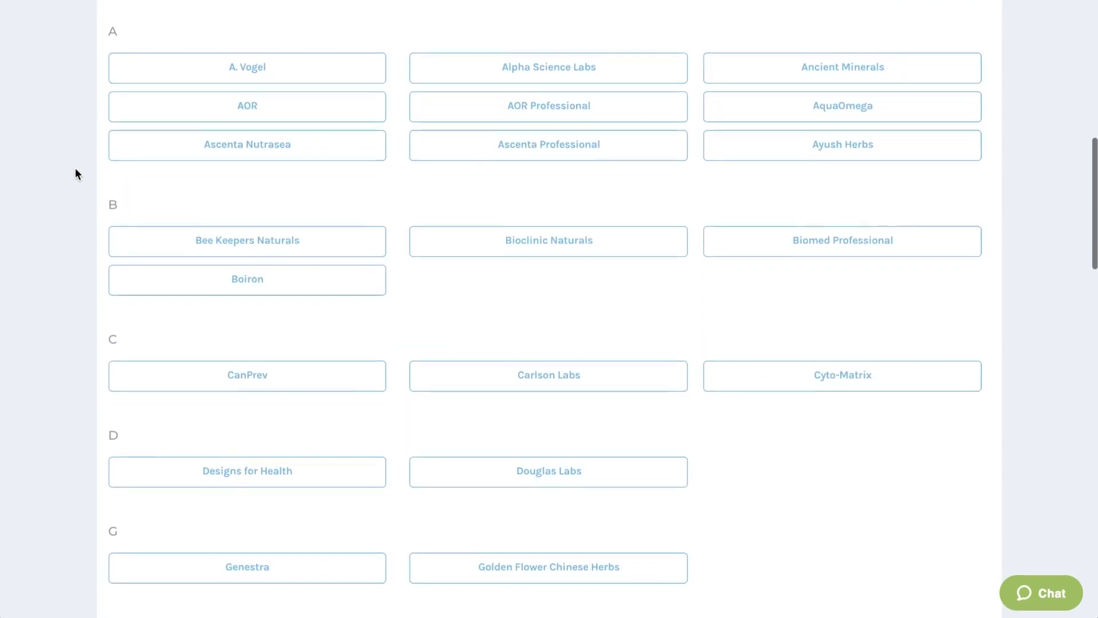
scroll(76, 171, "down", 8)
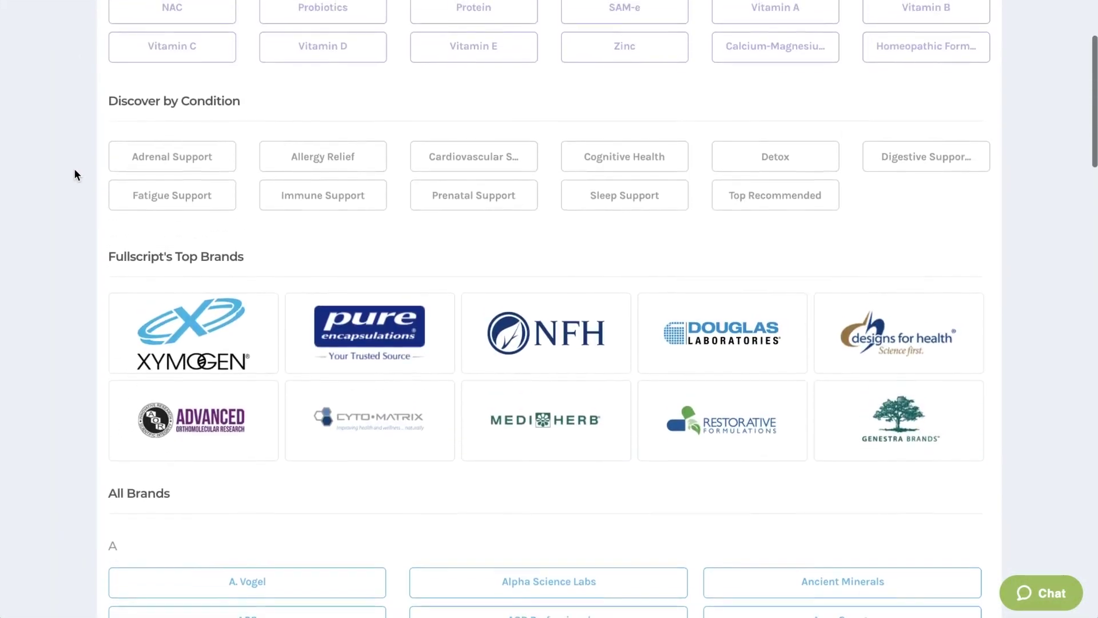
scroll(75, 170, "up", 9)
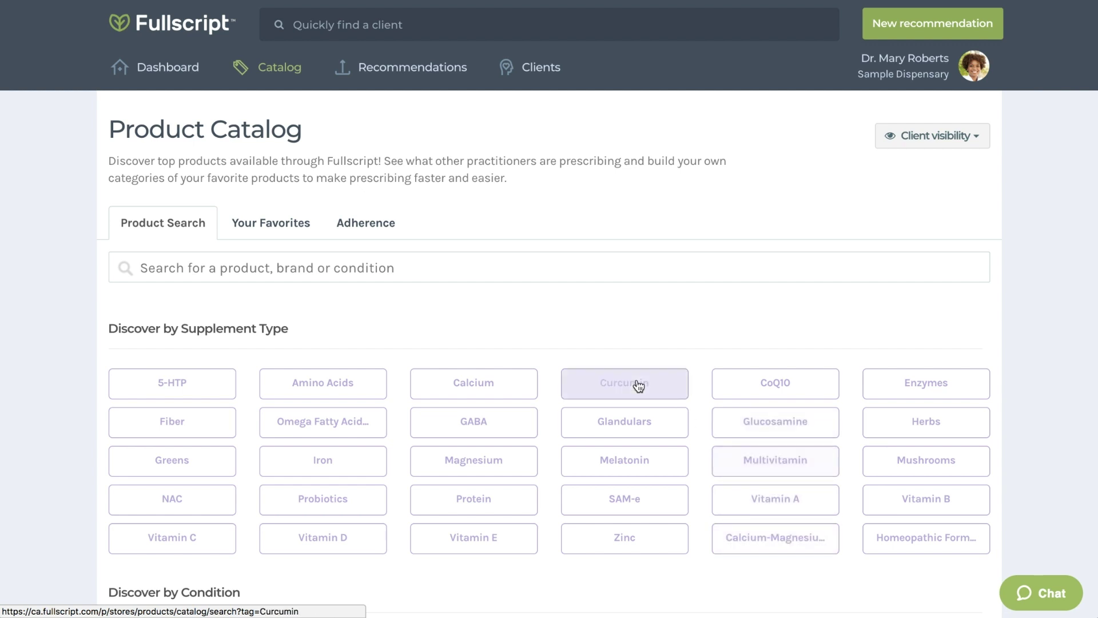
Search the catalog for 'Probiotics' and list all products of type Probiotics.
left_click(414, 272)
type("Prob")
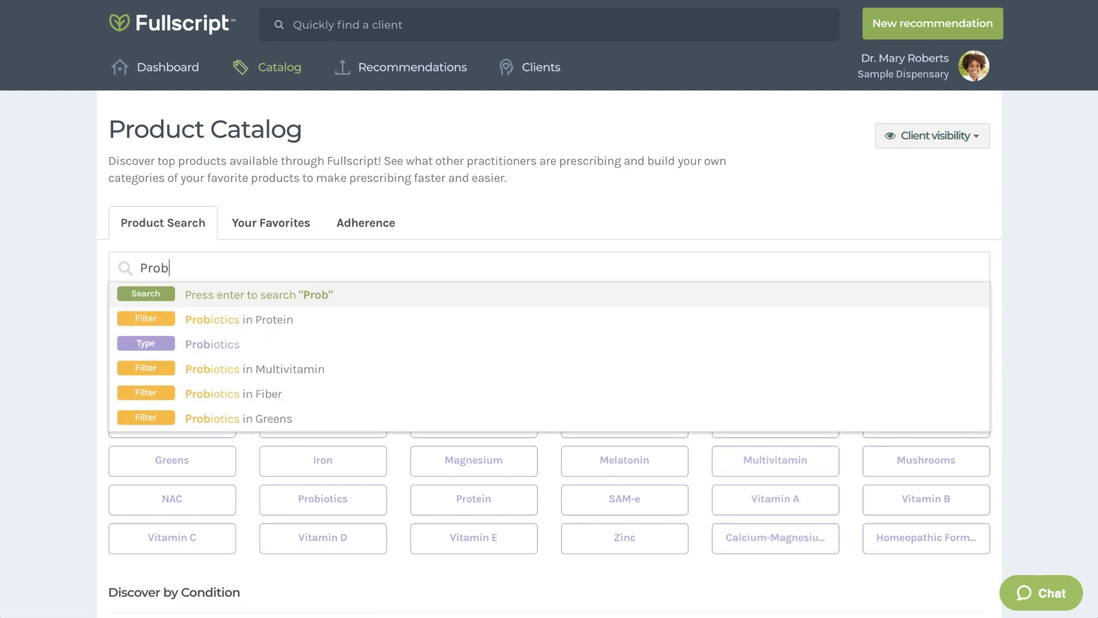
type("iotics")
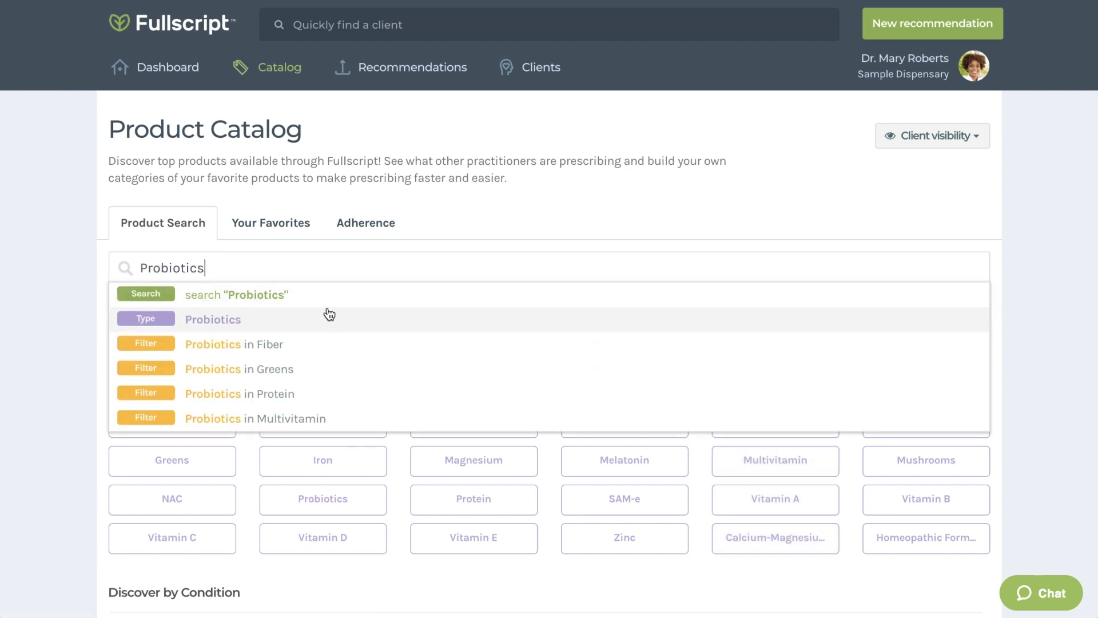
left_click(224, 325)
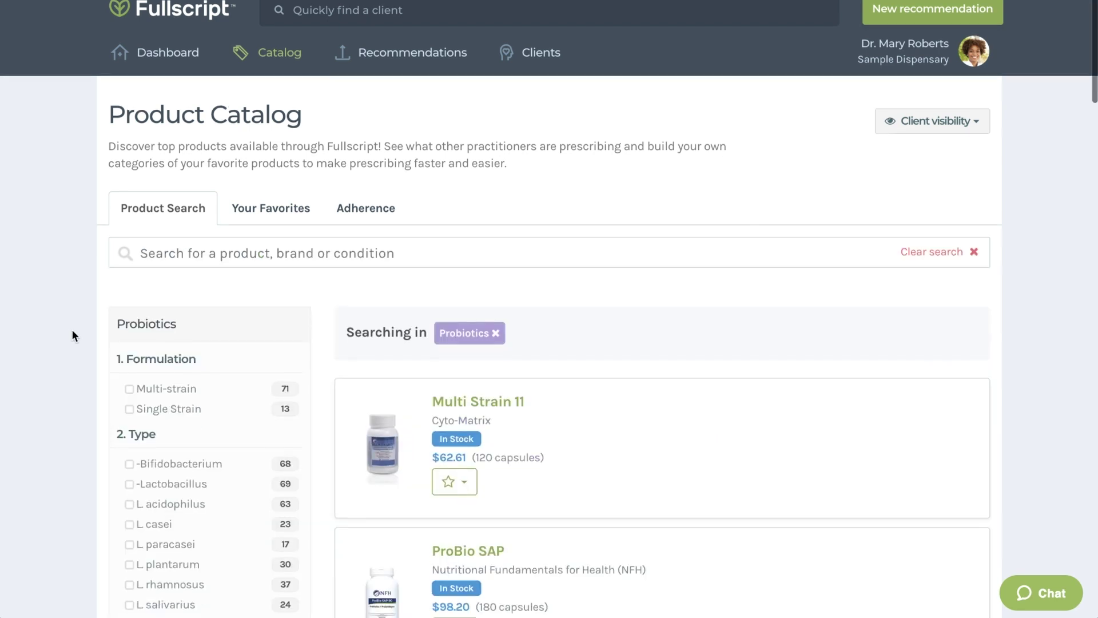
scroll(71, 328, "down", 4)
scroll(72, 335, "down", 2)
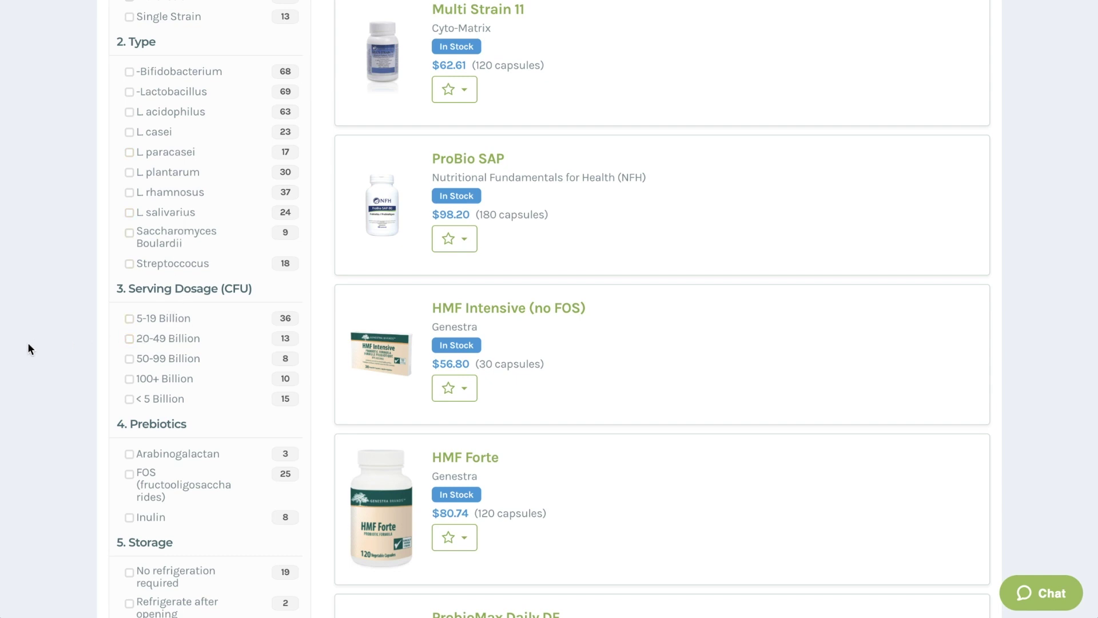
scroll(42, 349, "down", 2)
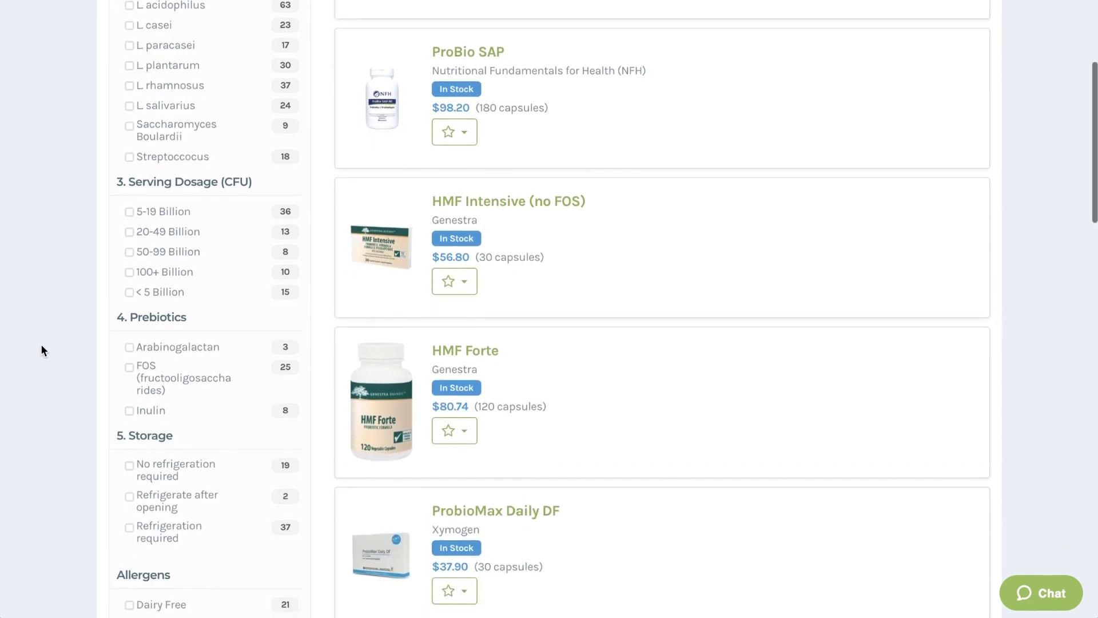
scroll(41, 349, "down", 4)
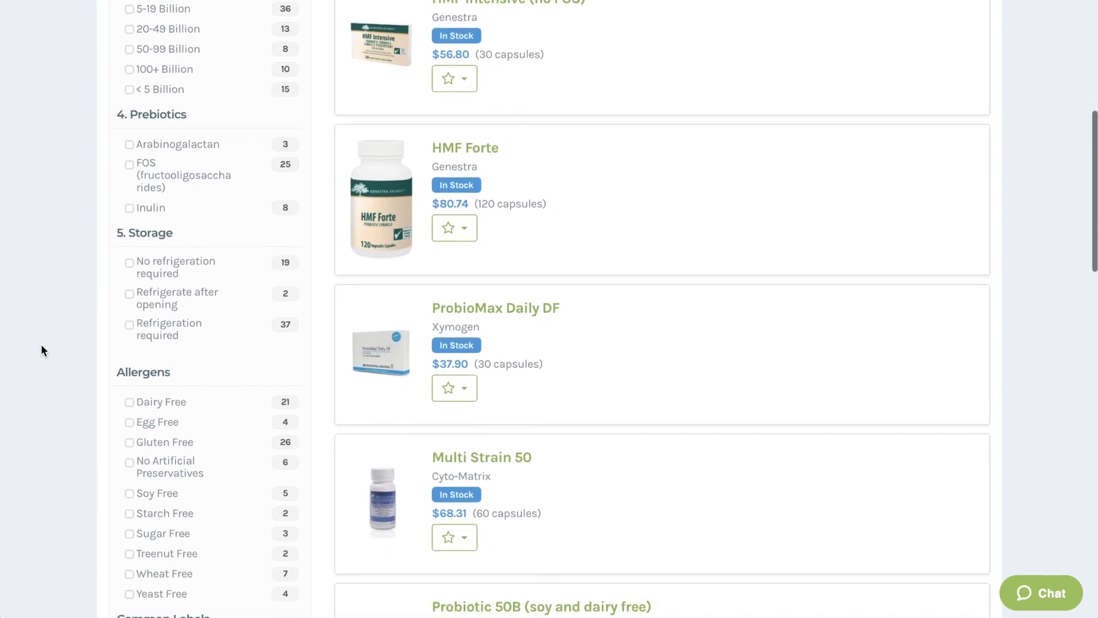
scroll(41, 349, "down", 3)
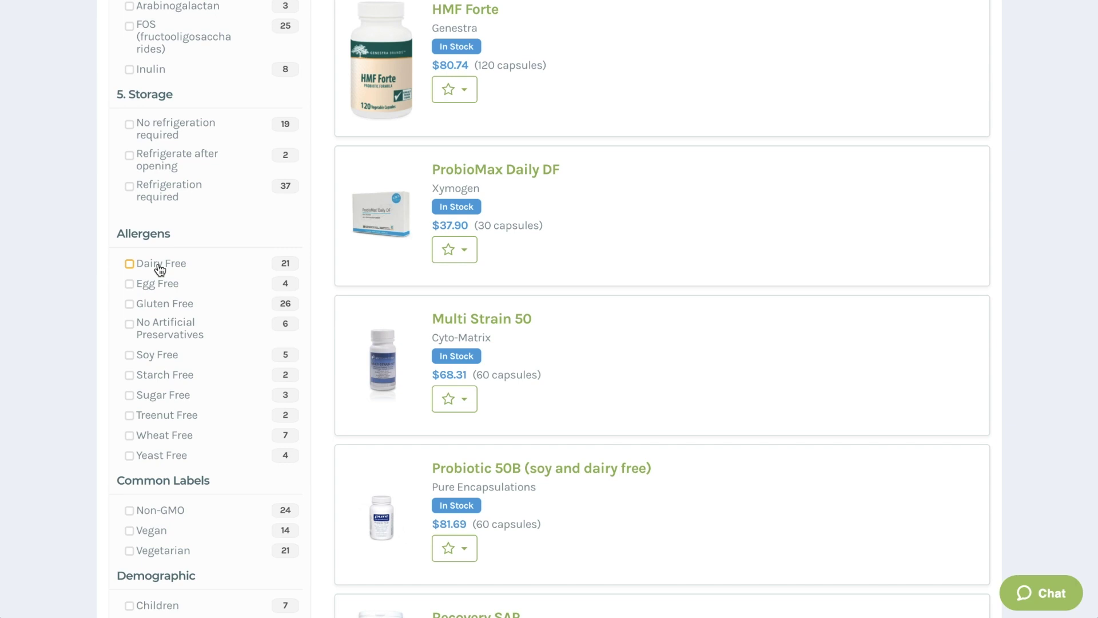
Filter the probiotics to Dairy Free under Allergens.
left_click(160, 267)
mouse_move(488, 201)
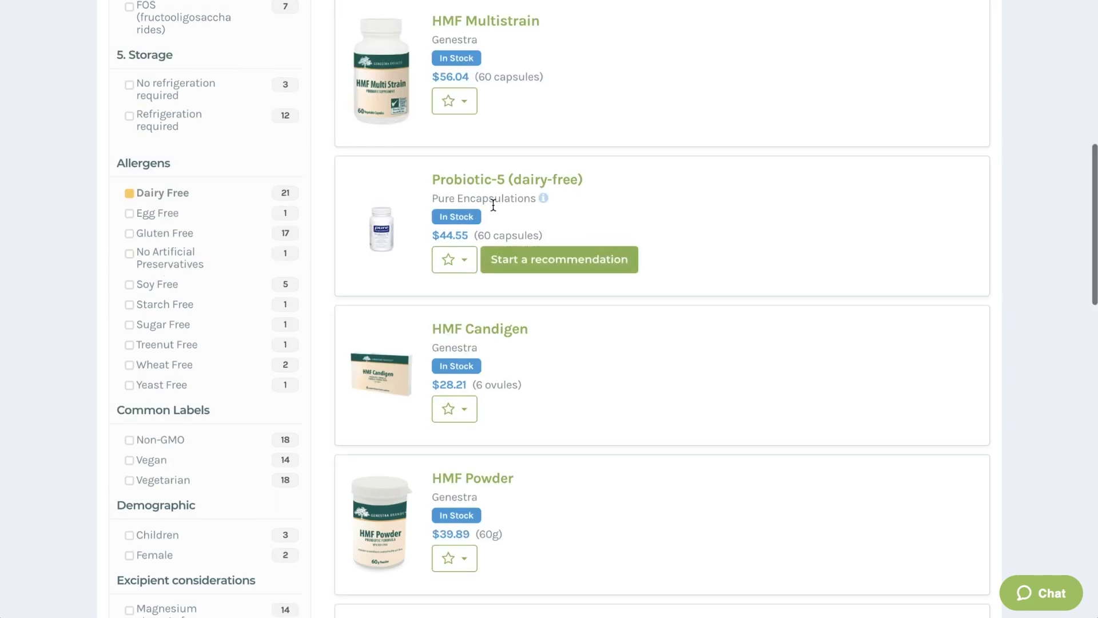
scroll(495, 210, "up", 5)
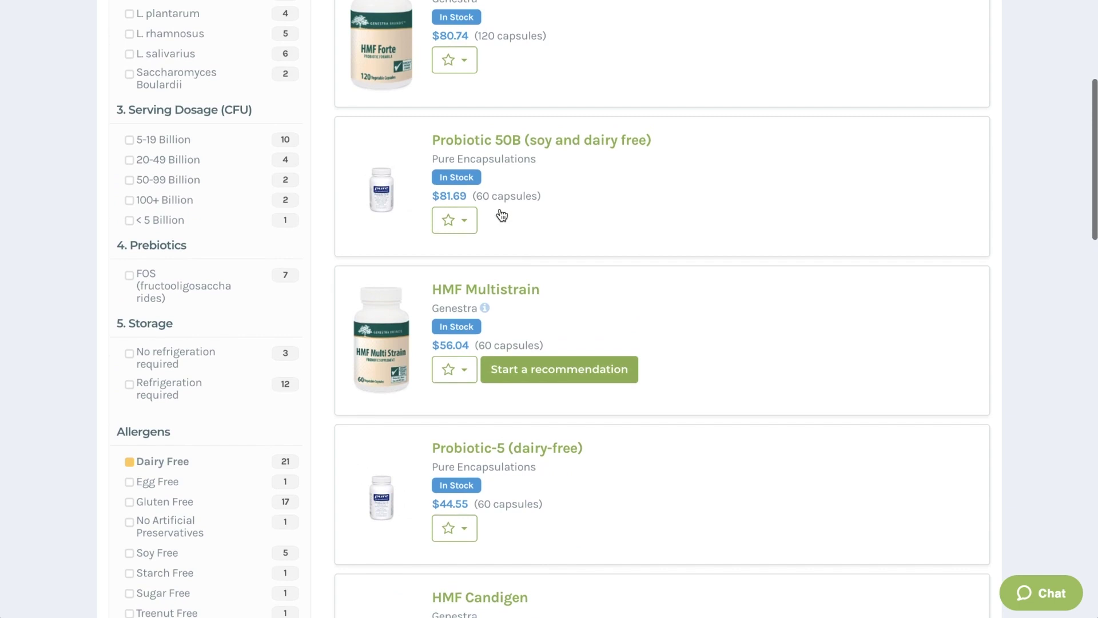
scroll(502, 214, "up", 4)
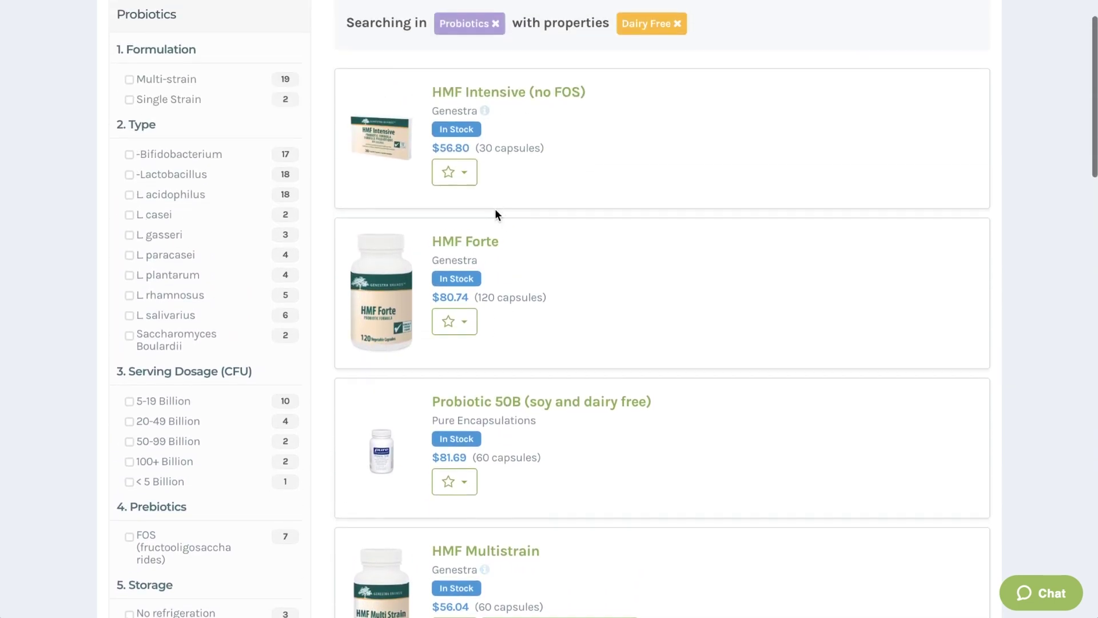
View the HMF Forte product details page.
left_click(483, 243)
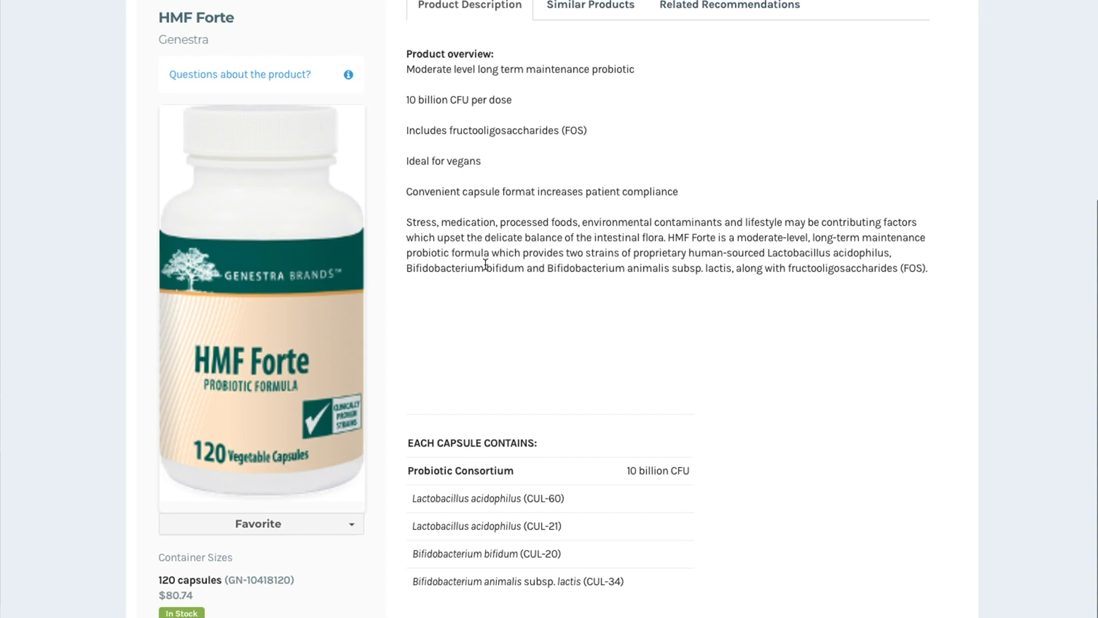
scroll(485, 264, "up", 2)
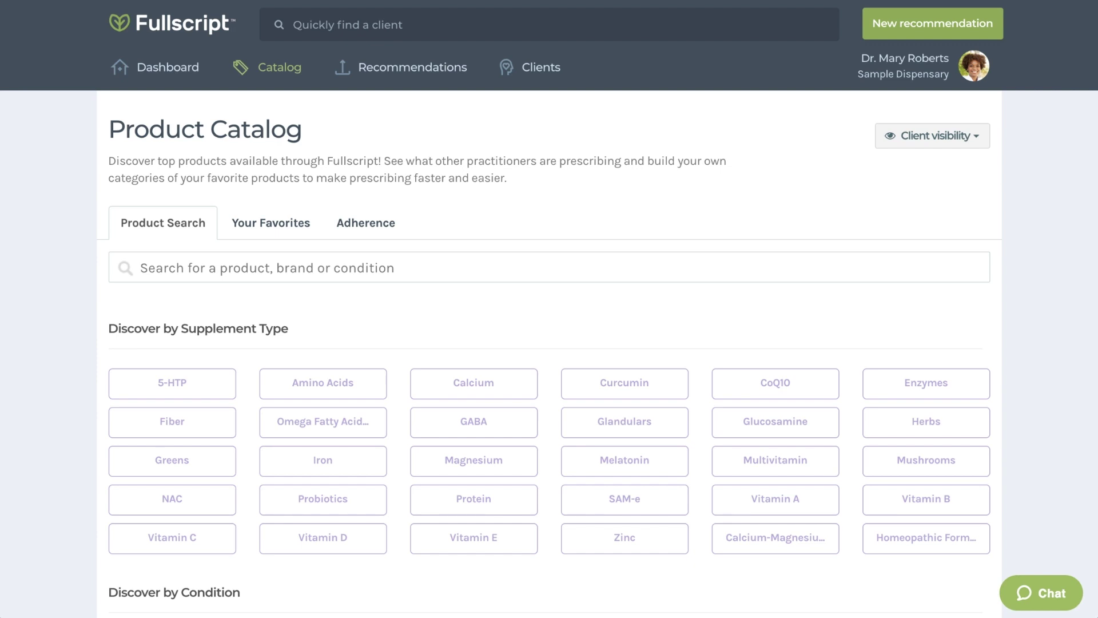
Create a new 'Allergy Relief' favorites category.
left_click(286, 224)
left_click(240, 349)
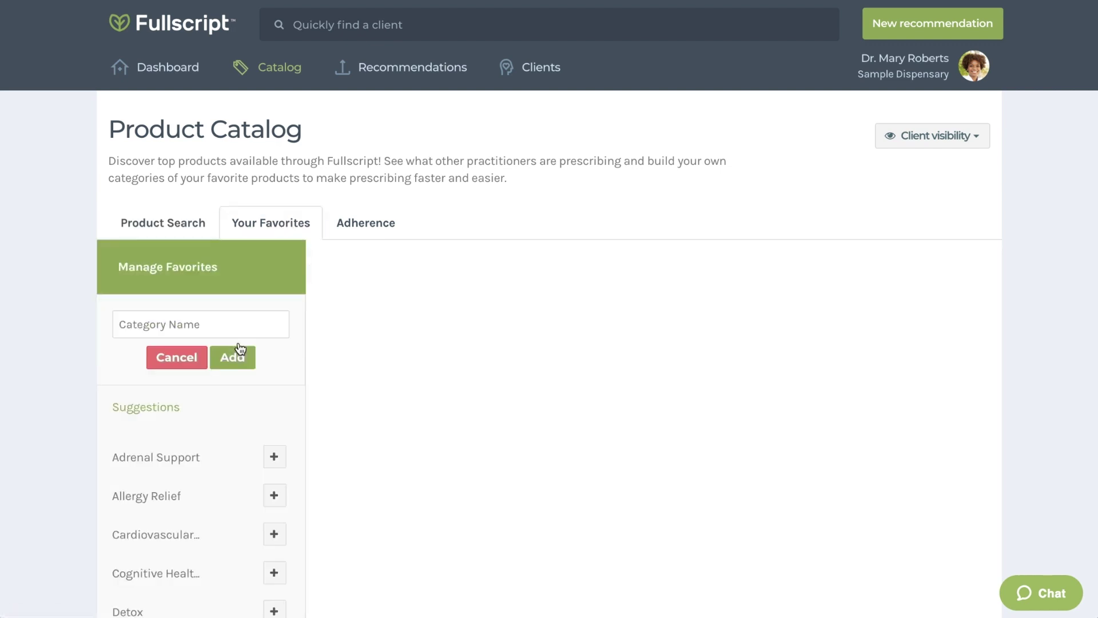
scroll(255, 343, "down", 4)
left_click(274, 279)
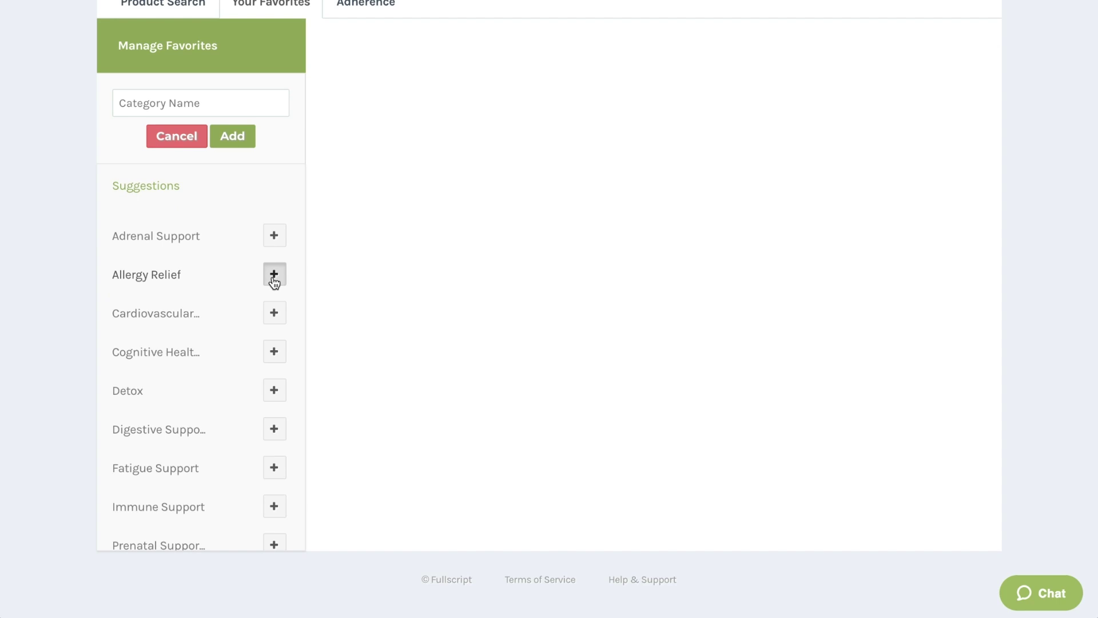
left_click(602, 150)
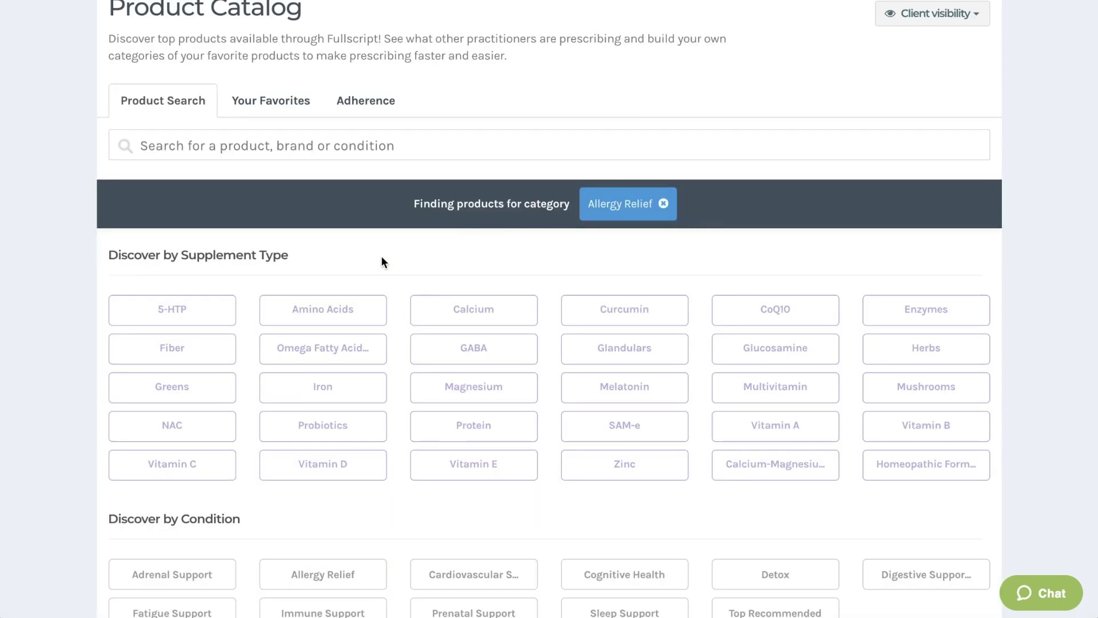
Add AllerQue and Al-gen from the Allergy Relief products to the Allergy Relief favorites.
scroll(361, 277, "down", 5)
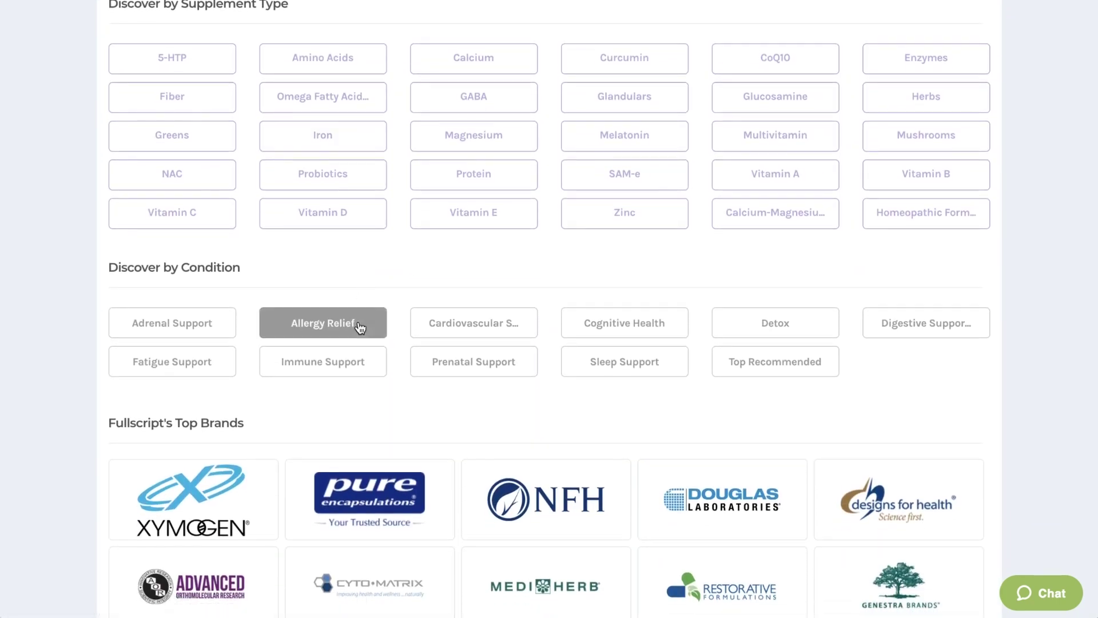
left_click(360, 322)
scroll(401, 327, "down", 3)
scroll(402, 324, "down", 7)
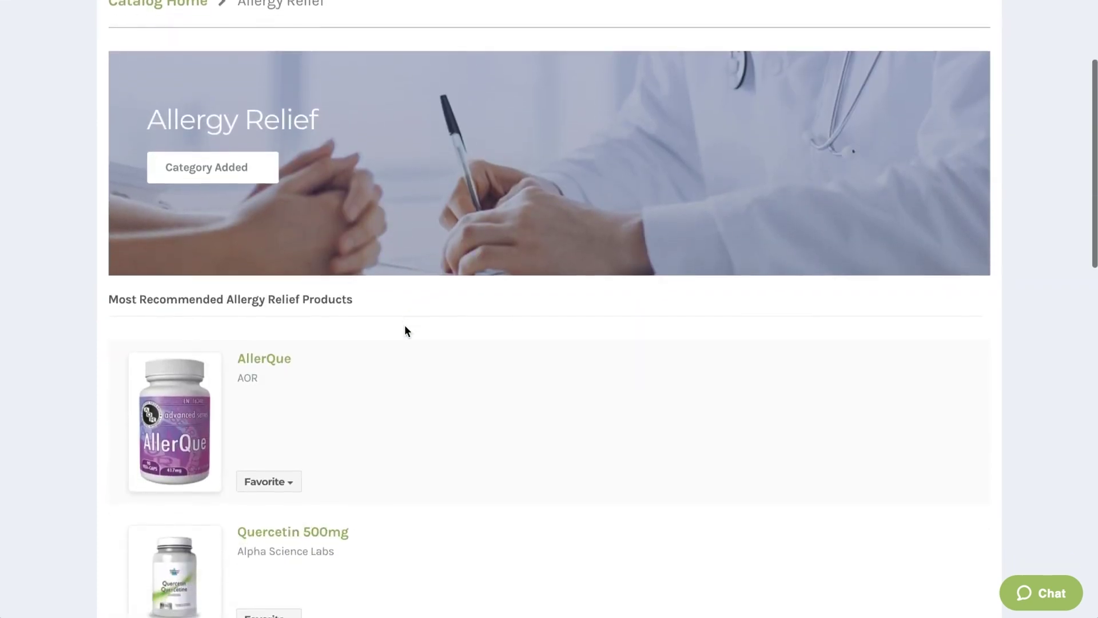
left_click(286, 299)
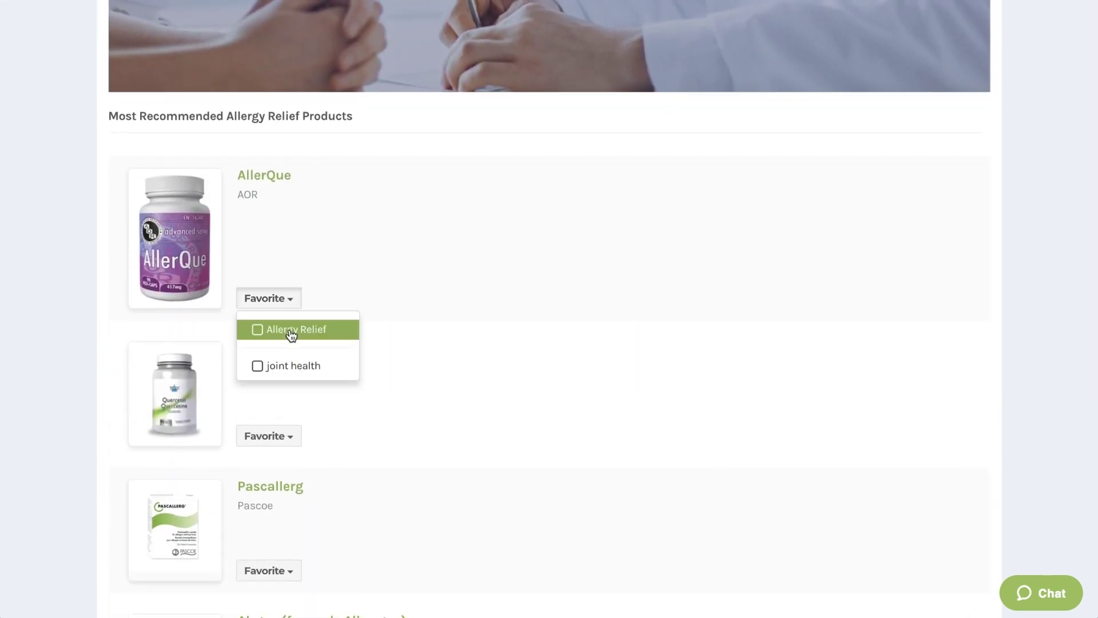
left_click(289, 331)
left_click(385, 363)
scroll(385, 363, "down", 3)
scroll(383, 363, "down", 5)
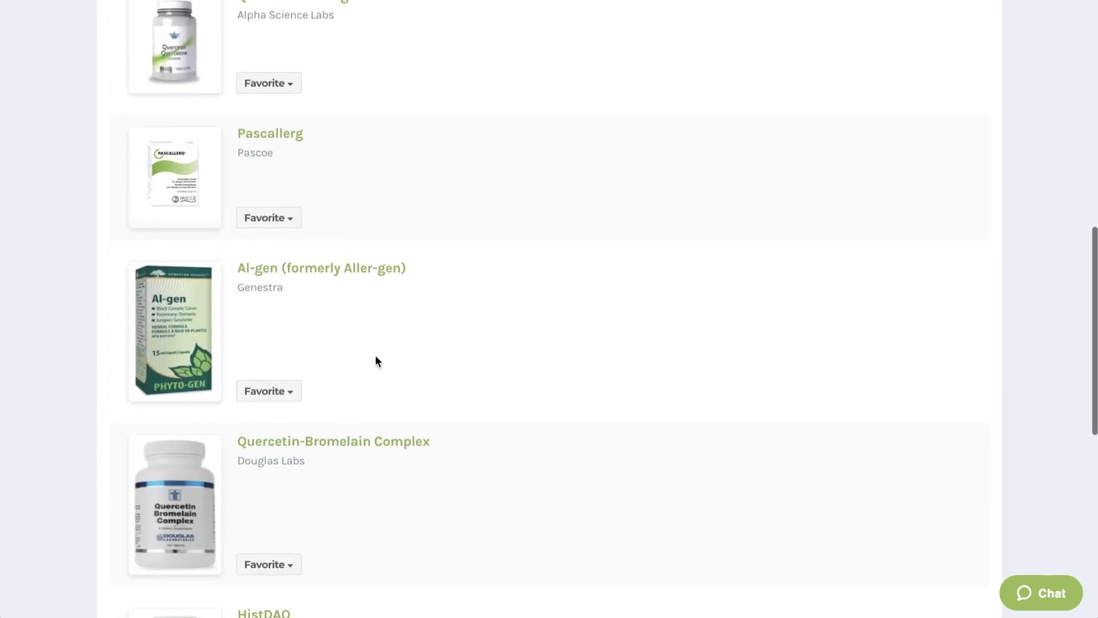
left_click(272, 324)
left_click(274, 355)
left_click(482, 312)
Check Your Favorites to confirm Allergy Relief holds AllerQue and Al-gen.
scroll(479, 294, "up", 15)
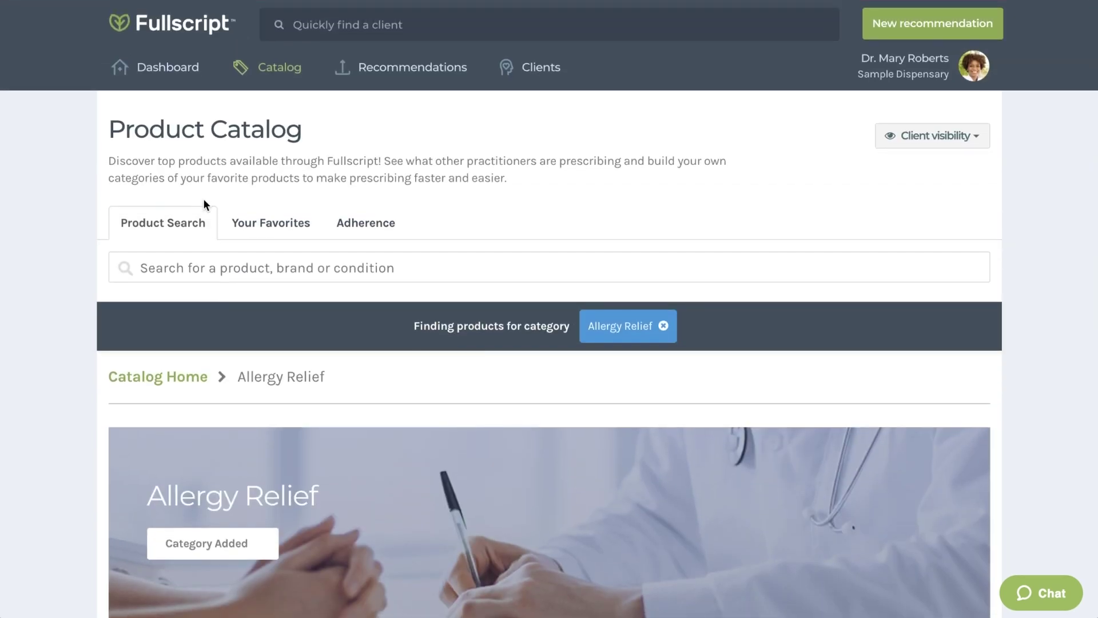
left_click(246, 221)
scroll(334, 286, "down", 3)
scroll(335, 286, "down", 1)
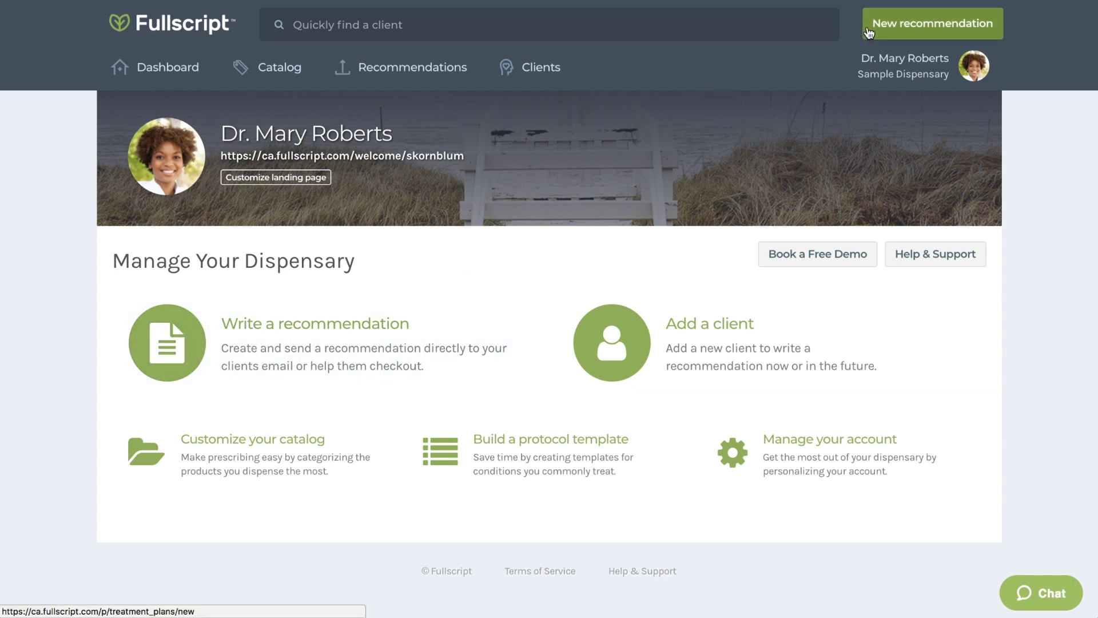
Start a new recommendation and search the client field for the client's full name.
left_click(869, 33)
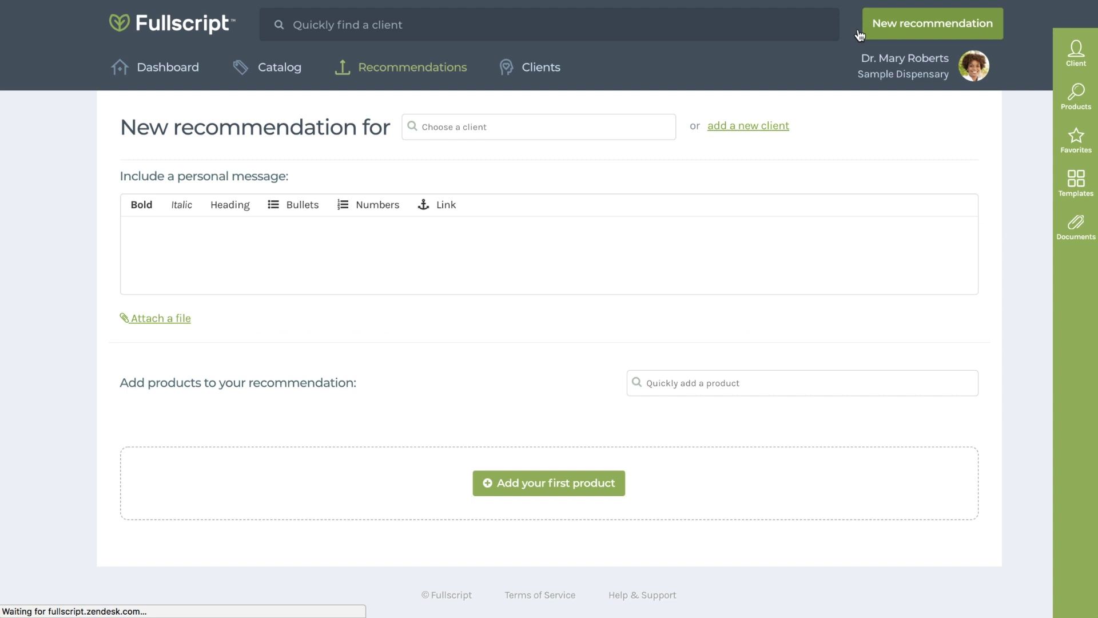
left_click(608, 127)
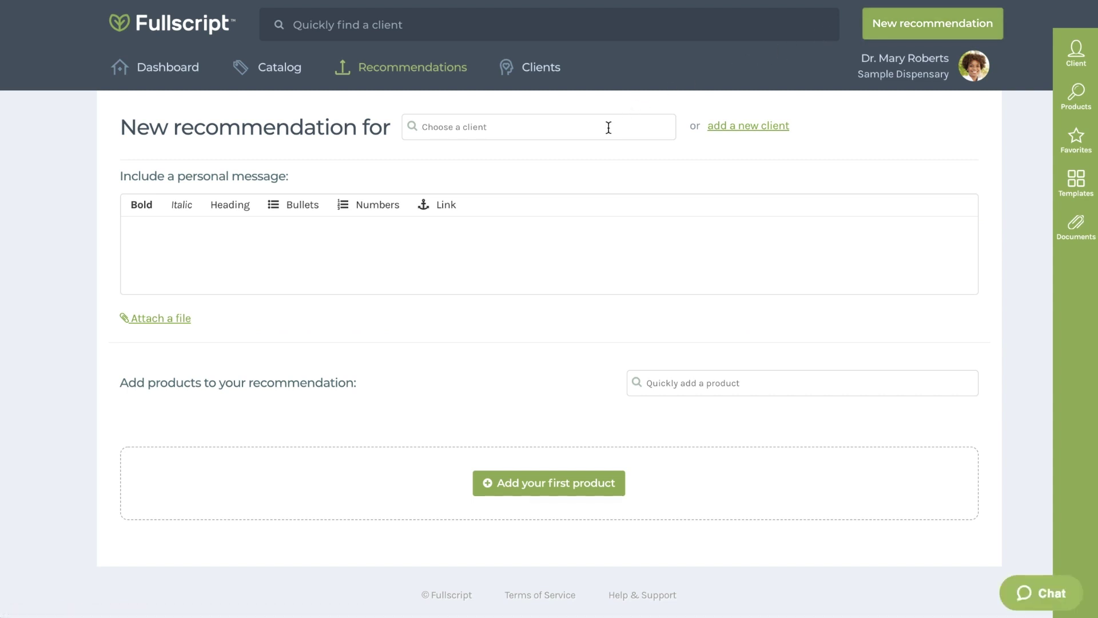
type("Emmett Brown")
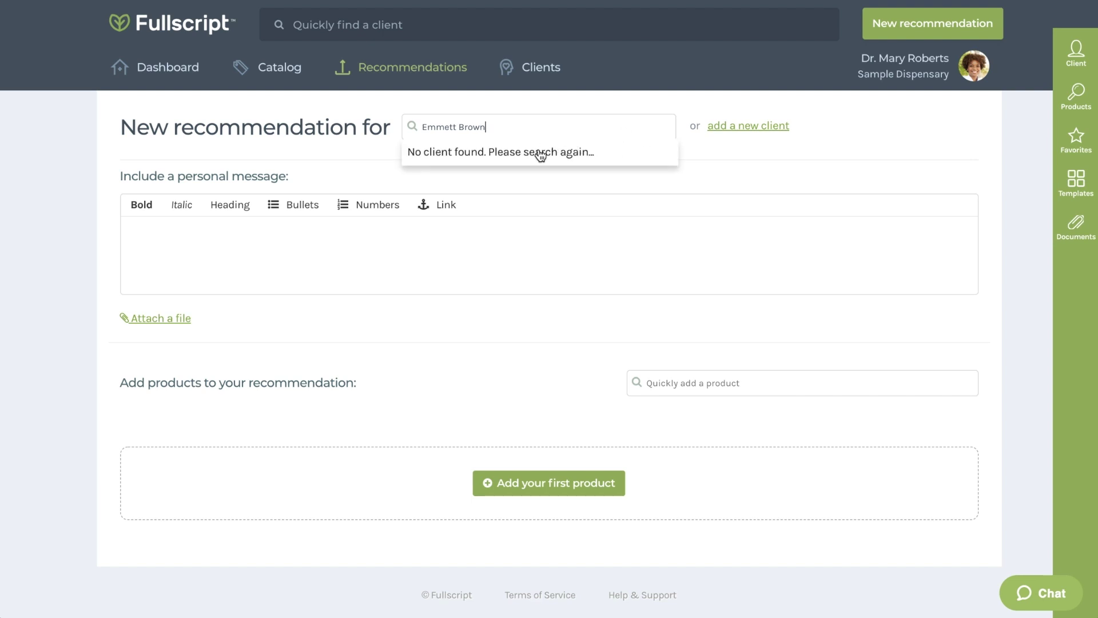
Add a new client with first and last name, e-mail, mobile number and a 25% discount.
left_click(738, 127)
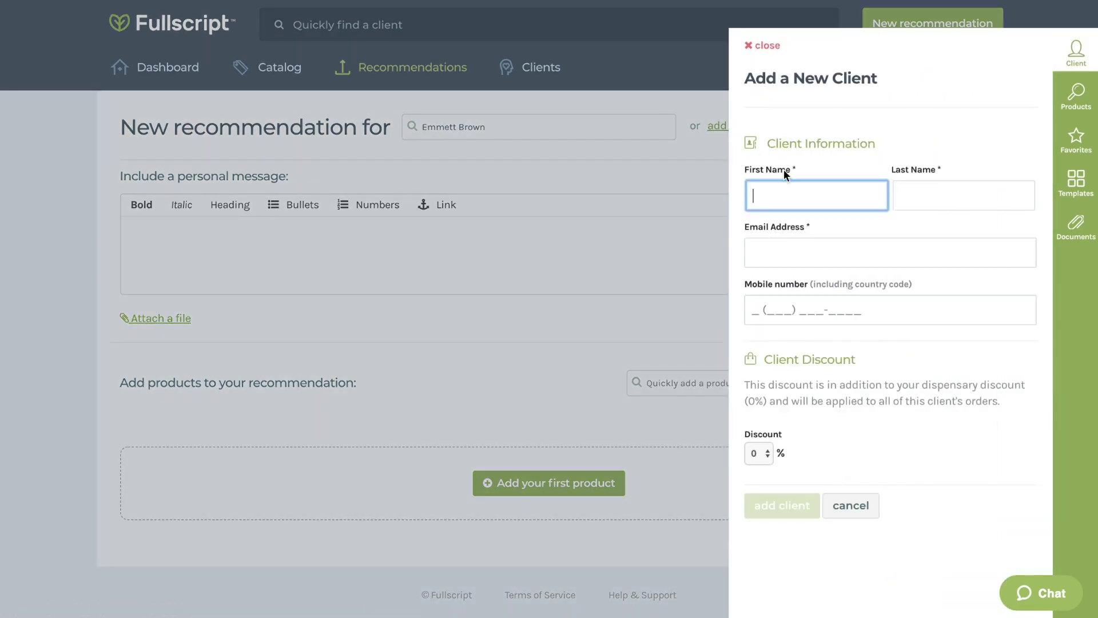
type("Emmett")
key("Tab")
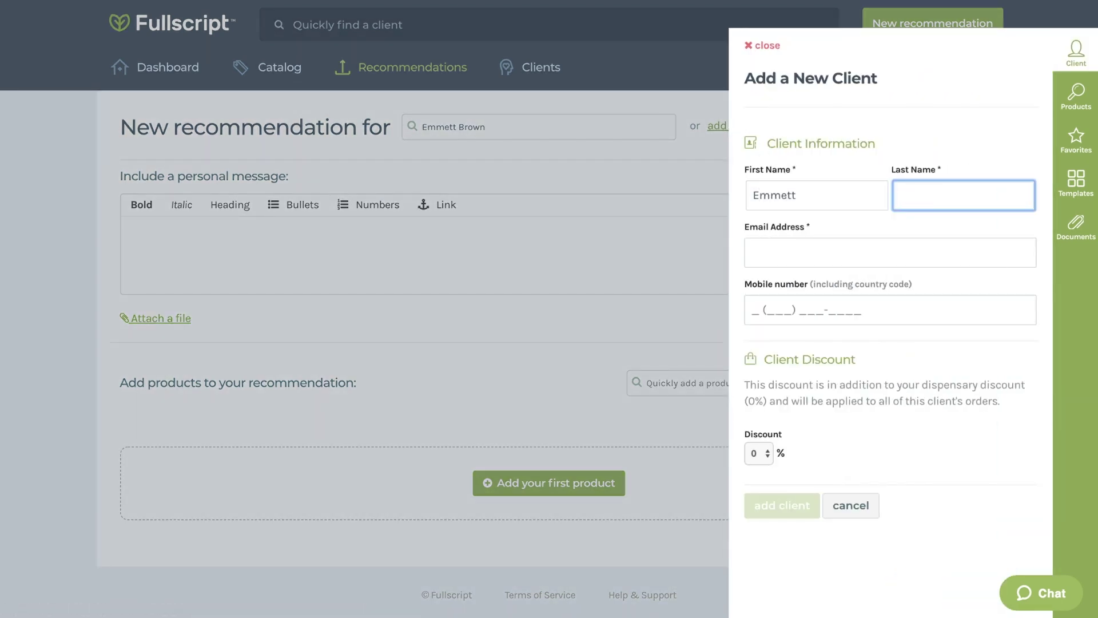
type("Brown")
key("Tab")
type("e")
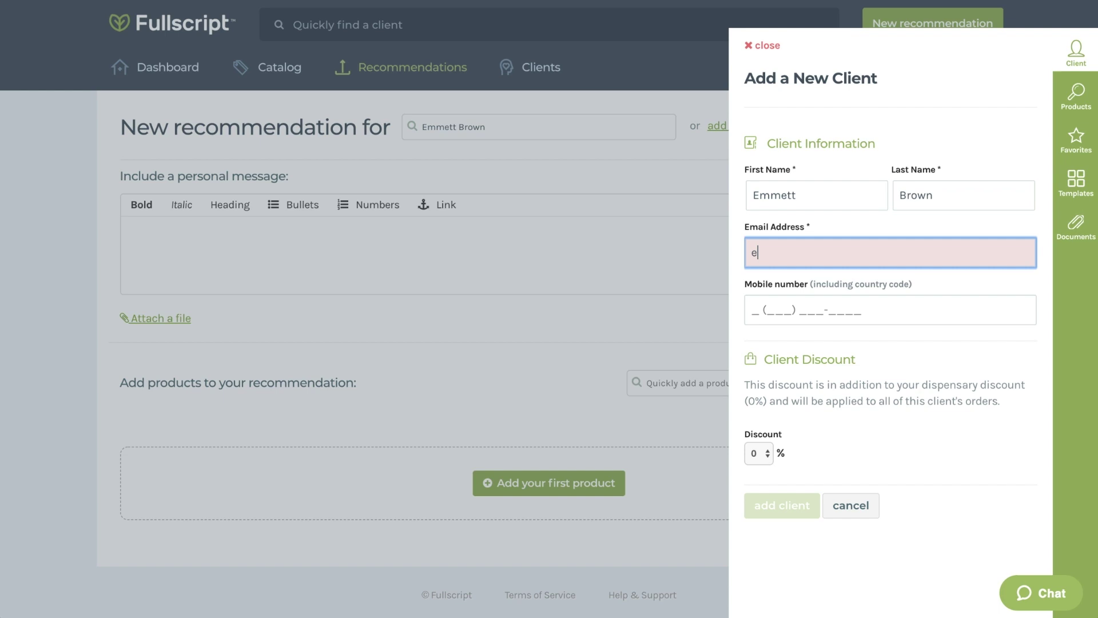
type(".brown@sa")
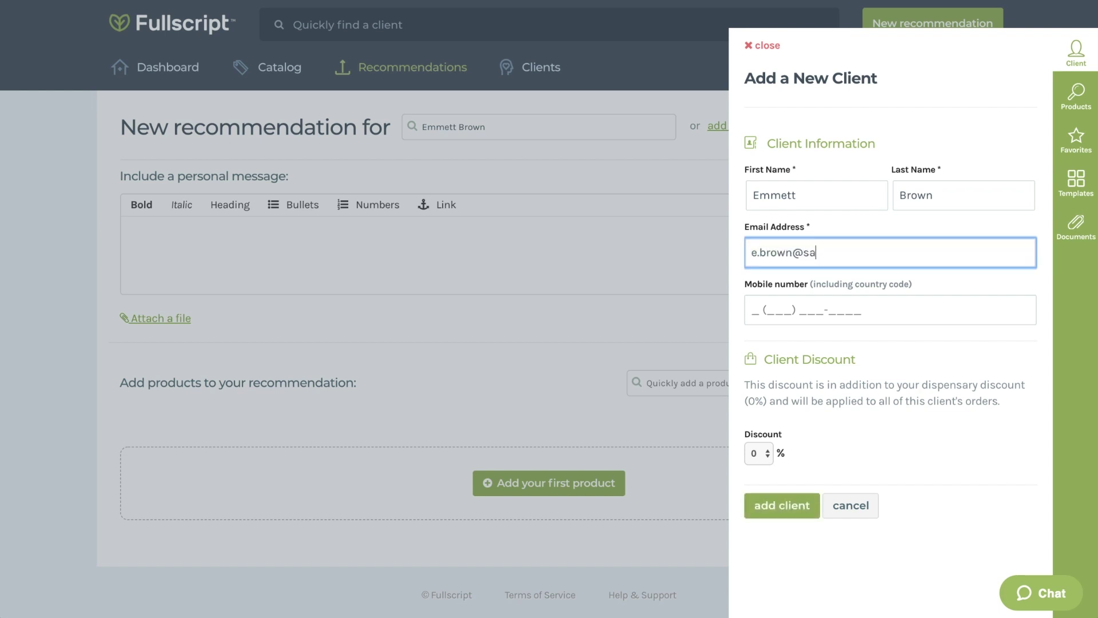
type("mplemail.com")
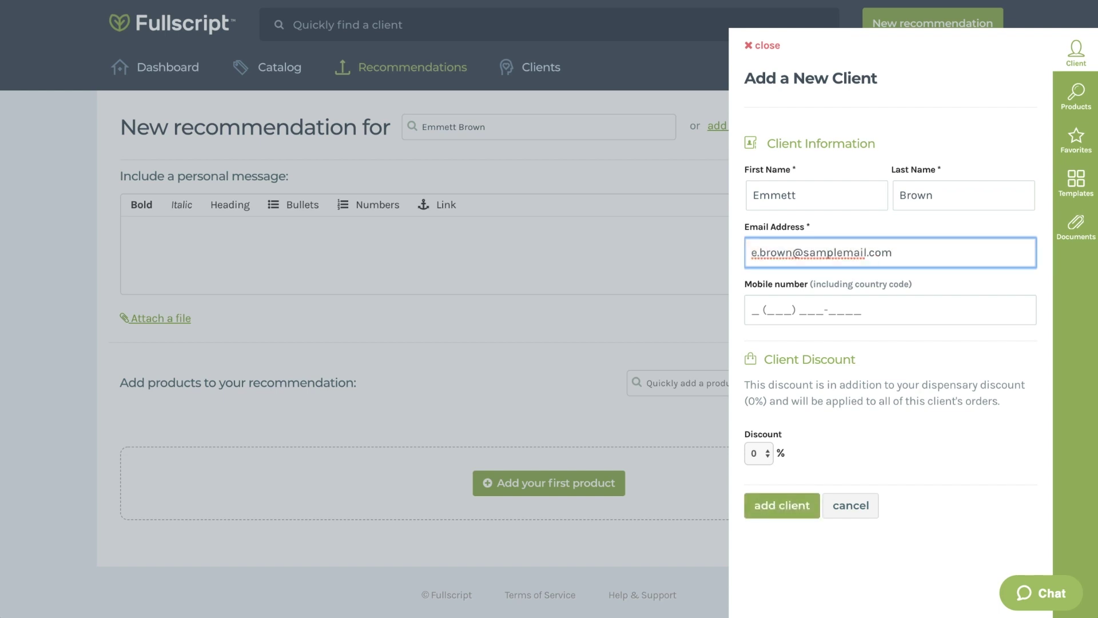
key("Tab")
type("1 (91")
type("6) 555-")
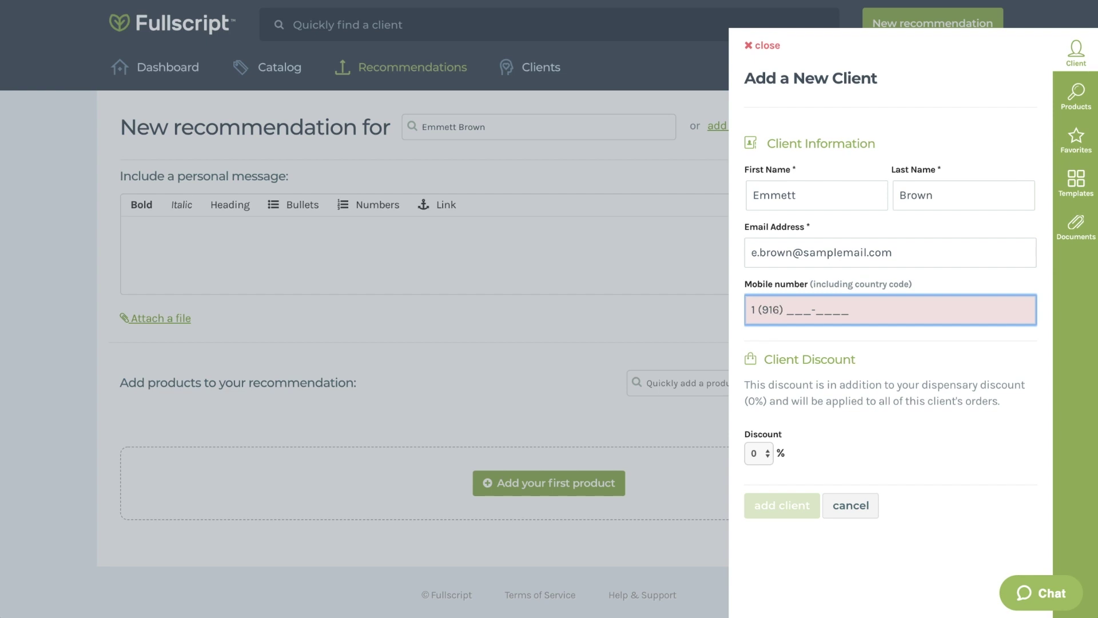
type("4383")
left_click(830, 439)
left_click(759, 452)
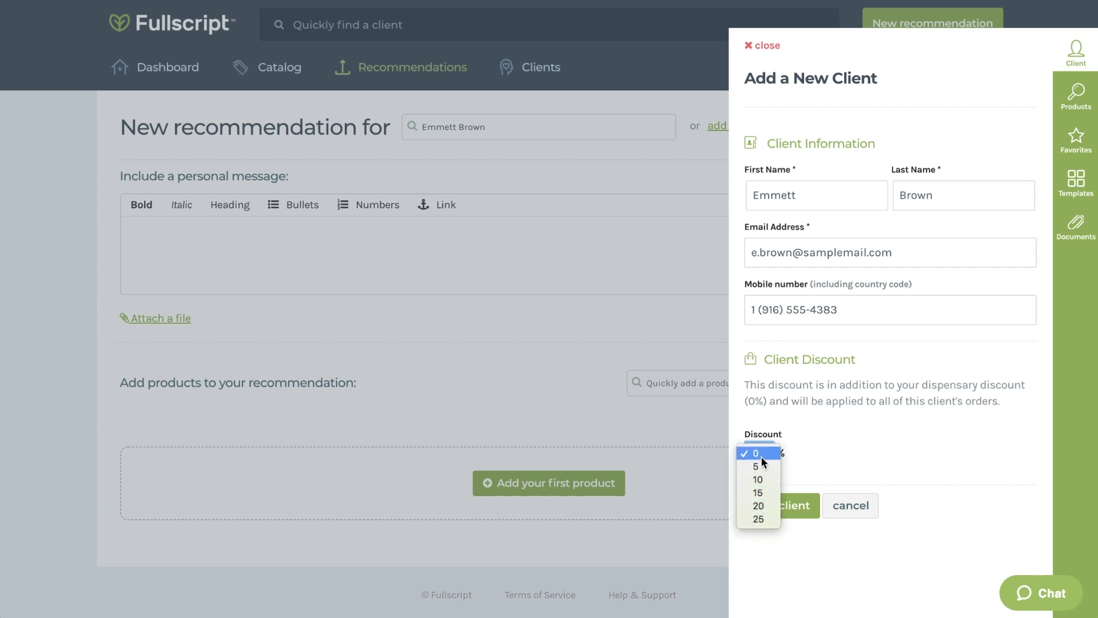
left_click(760, 518)
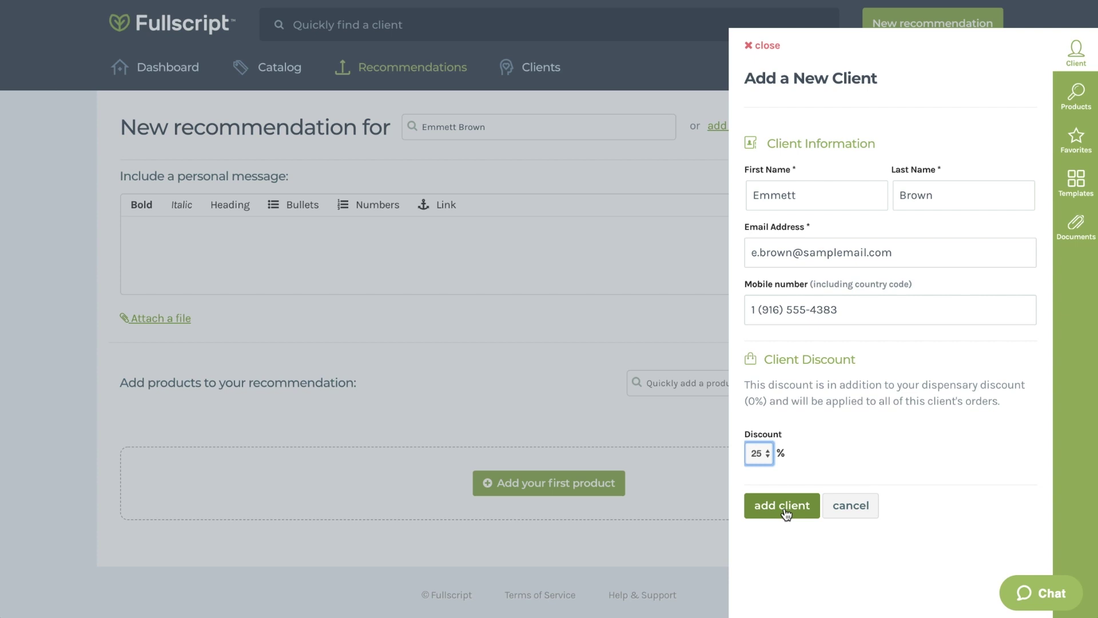
left_click(783, 507)
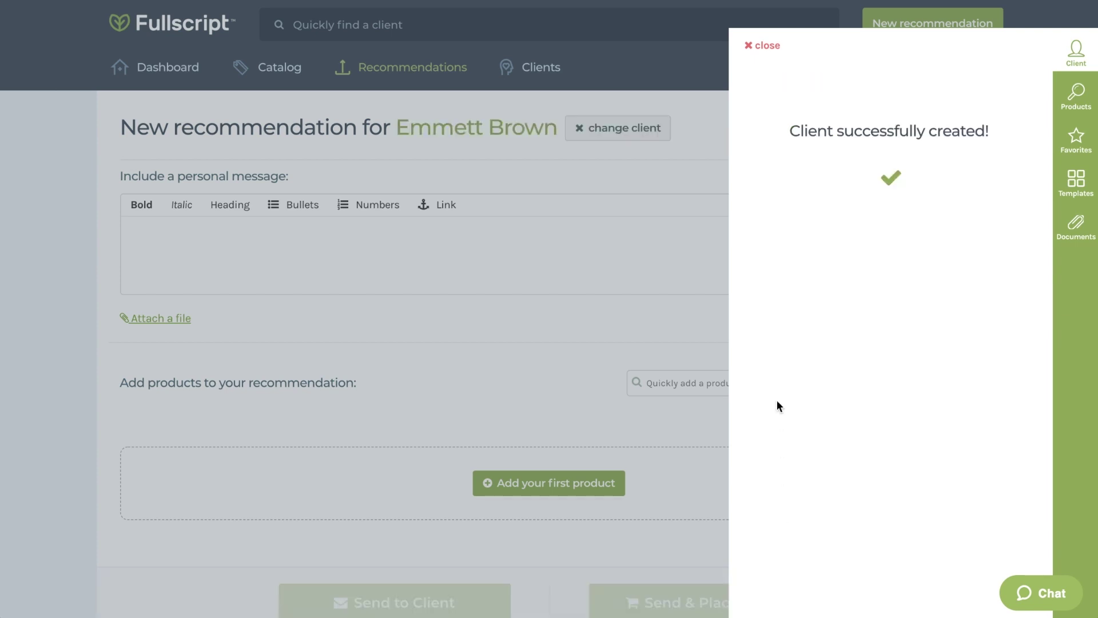
Dismiss the client-created confirmation and paste the prepared four-paragraph visit recap as the personal message.
left_click(764, 46)
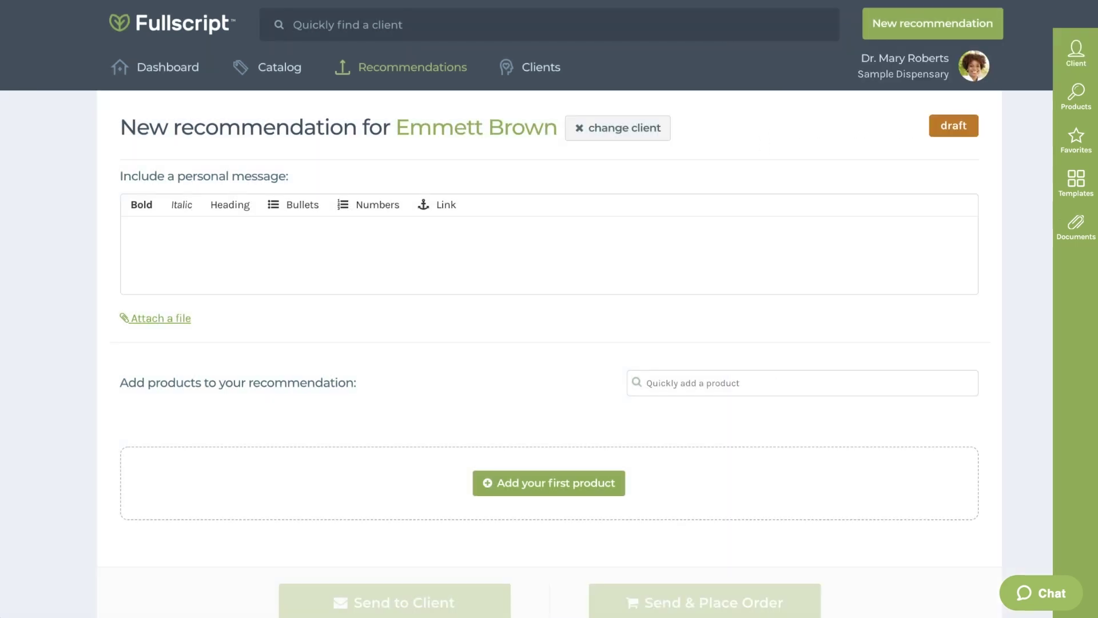
left_click(953, 85)
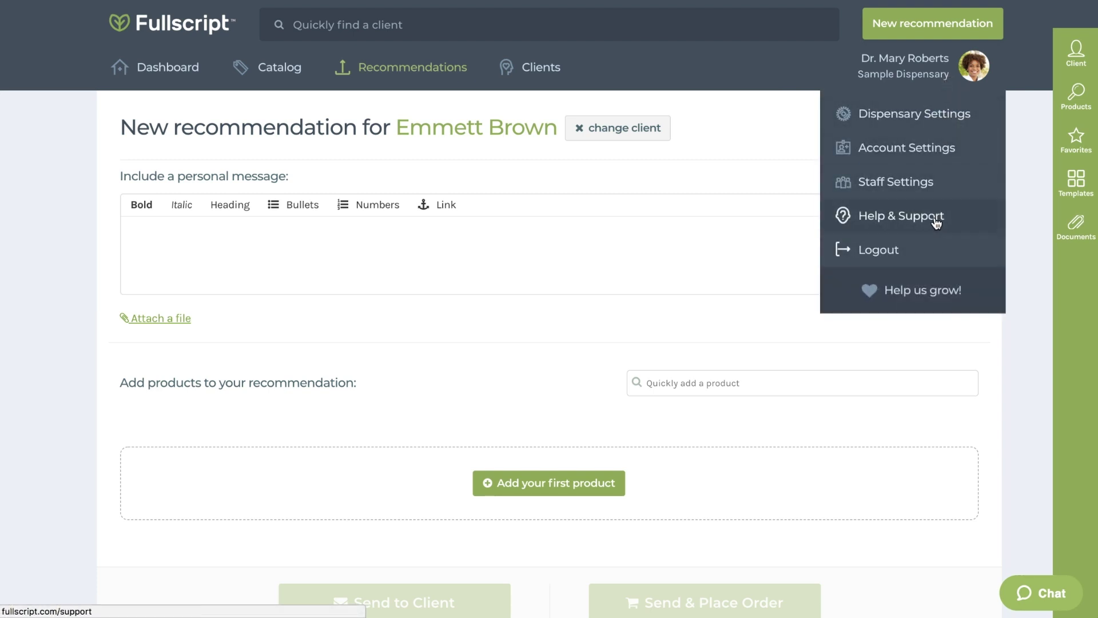
left_click(987, 66)
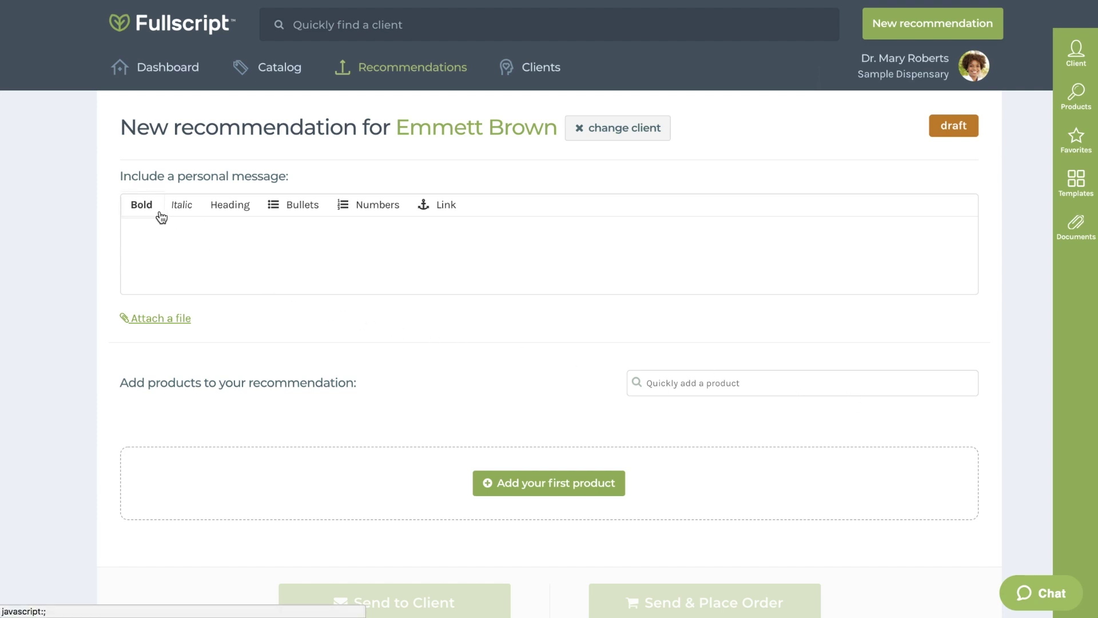
left_click(174, 240)
type("Hi :)  Here is where I will recap our in office visit,  The included recommendations will start you on your path to wellness.  Have a great day!")
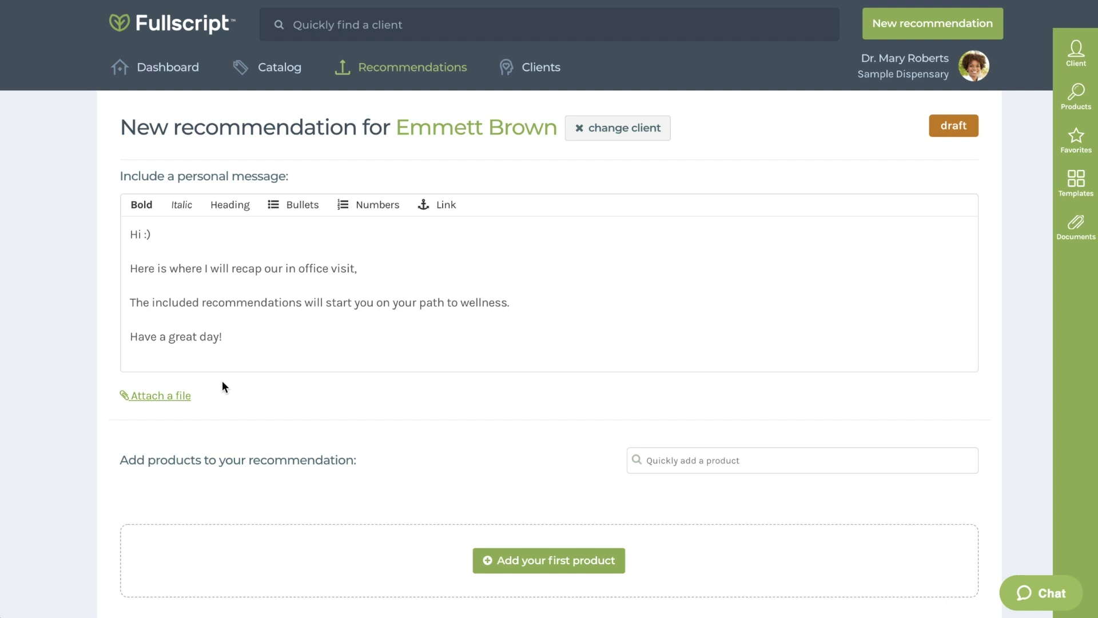
left_click(181, 398)
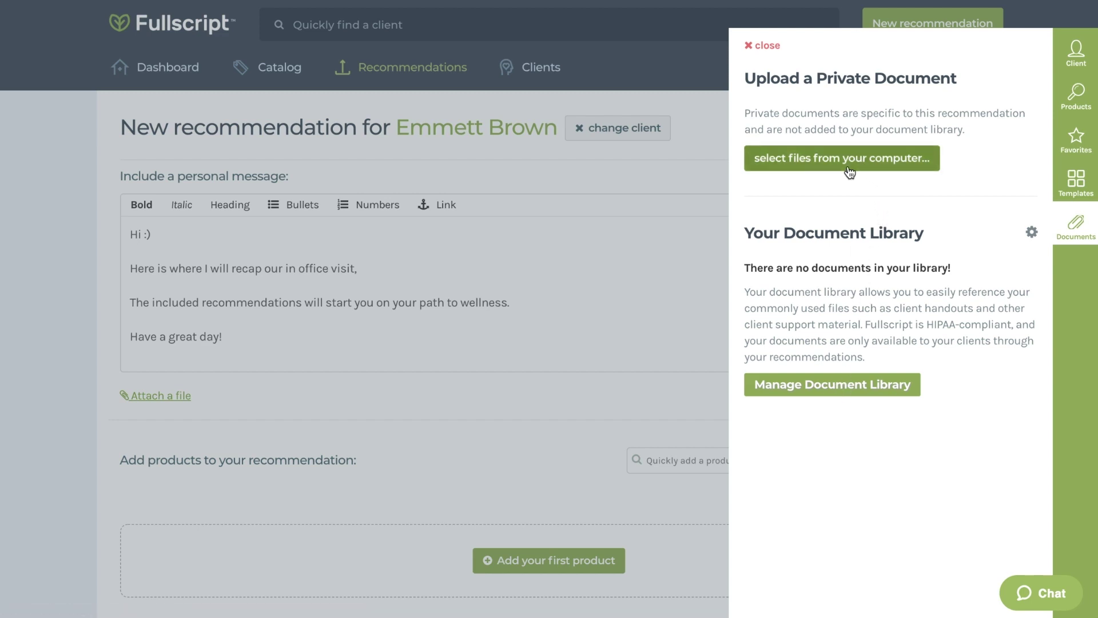
left_click(759, 46)
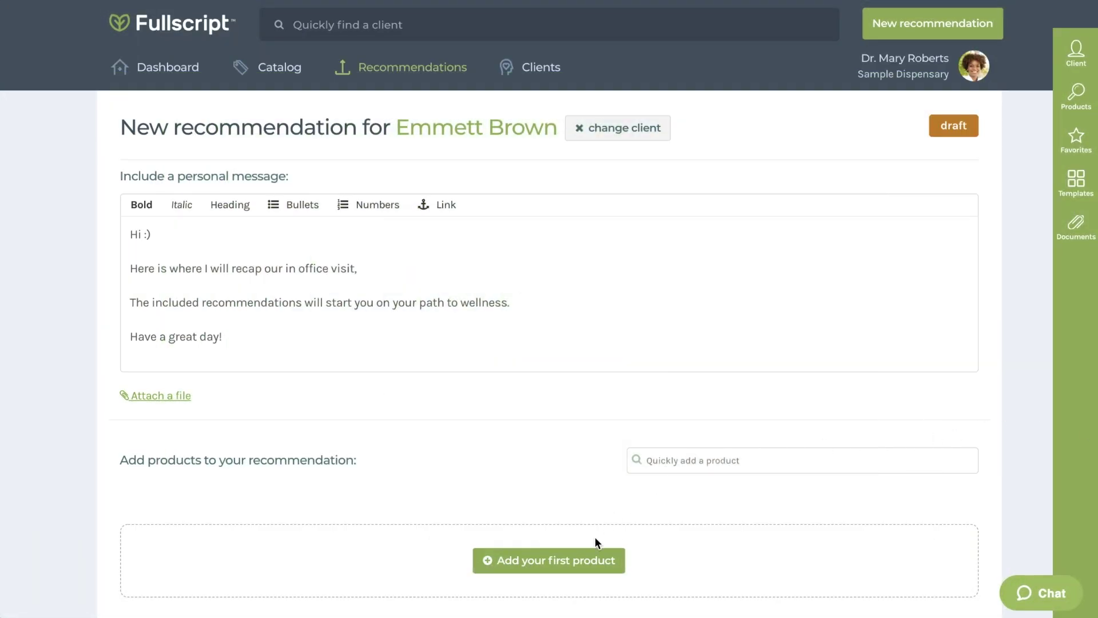
Search products for 'Probiotic' and add Genestra's HMF Forte to the recommendation.
left_click(582, 562)
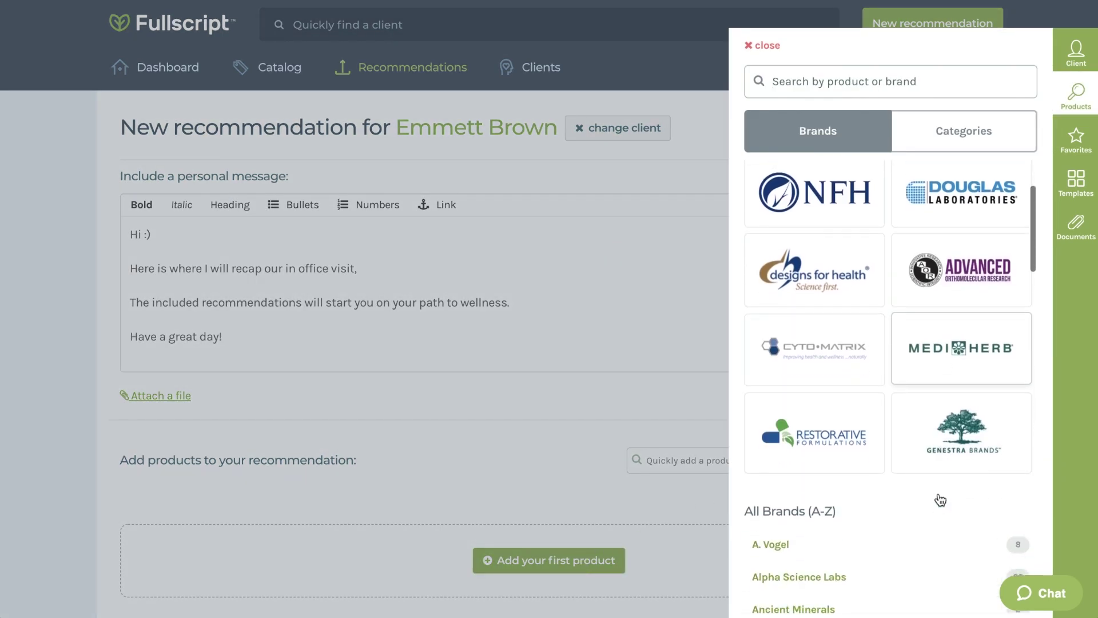
scroll(940, 500, "down", 5)
scroll(939, 501, "up", 5)
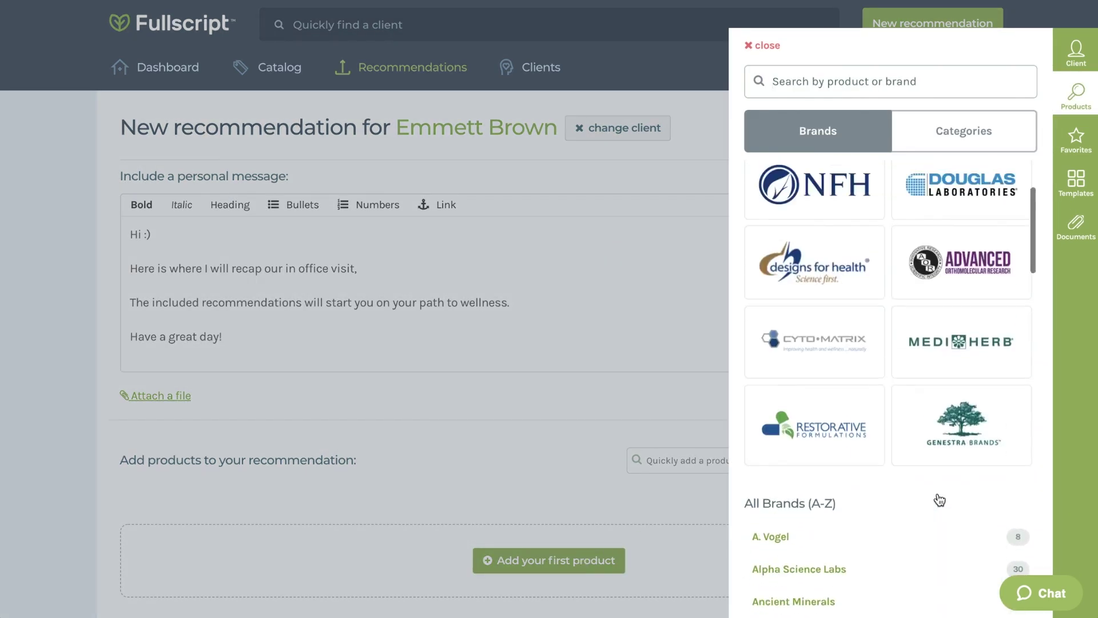
scroll(940, 501, "up", 3)
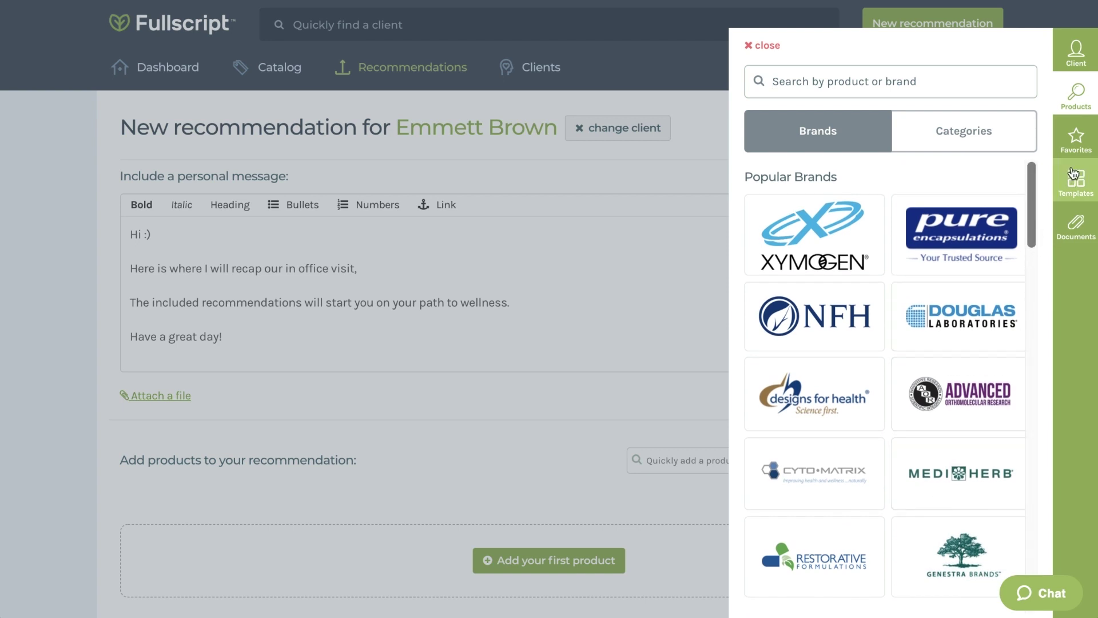
left_click(1076, 140)
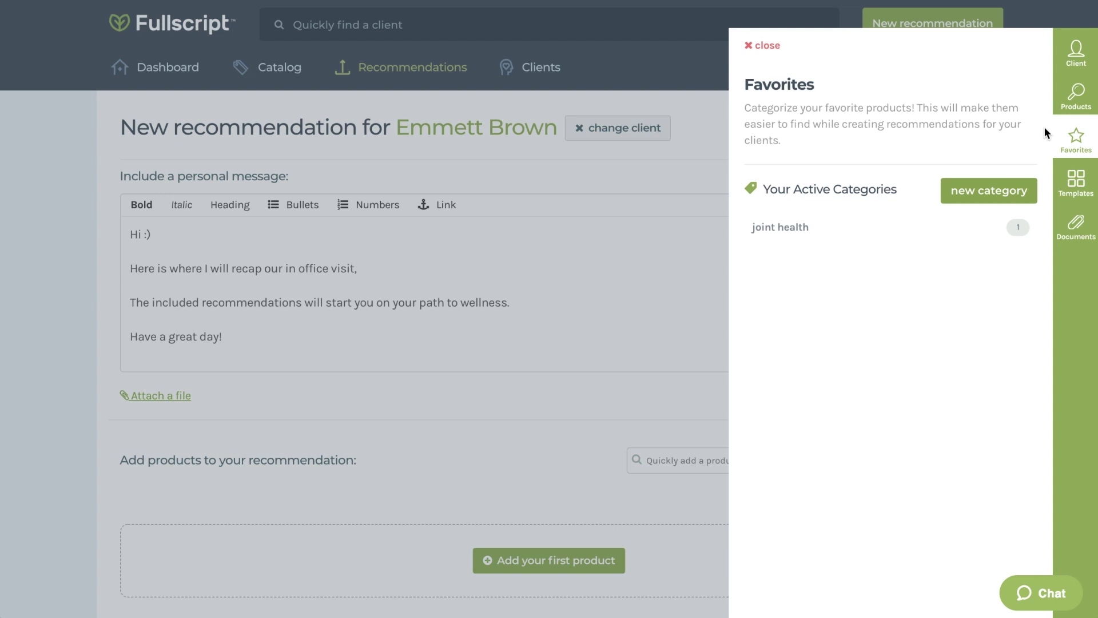
left_click(1077, 96)
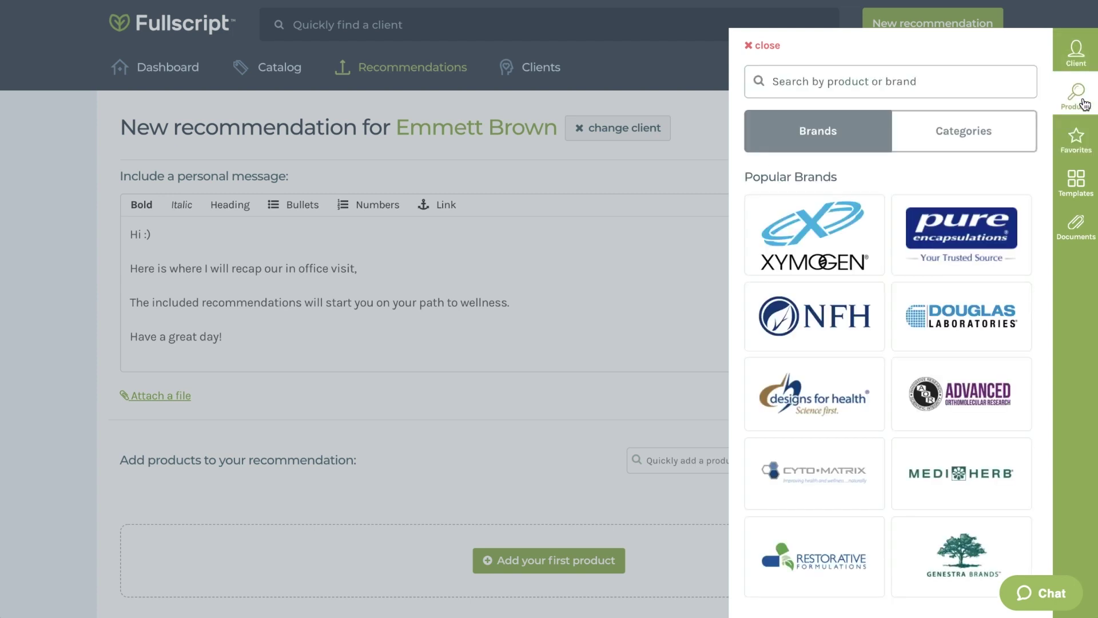
type("Probiotics")
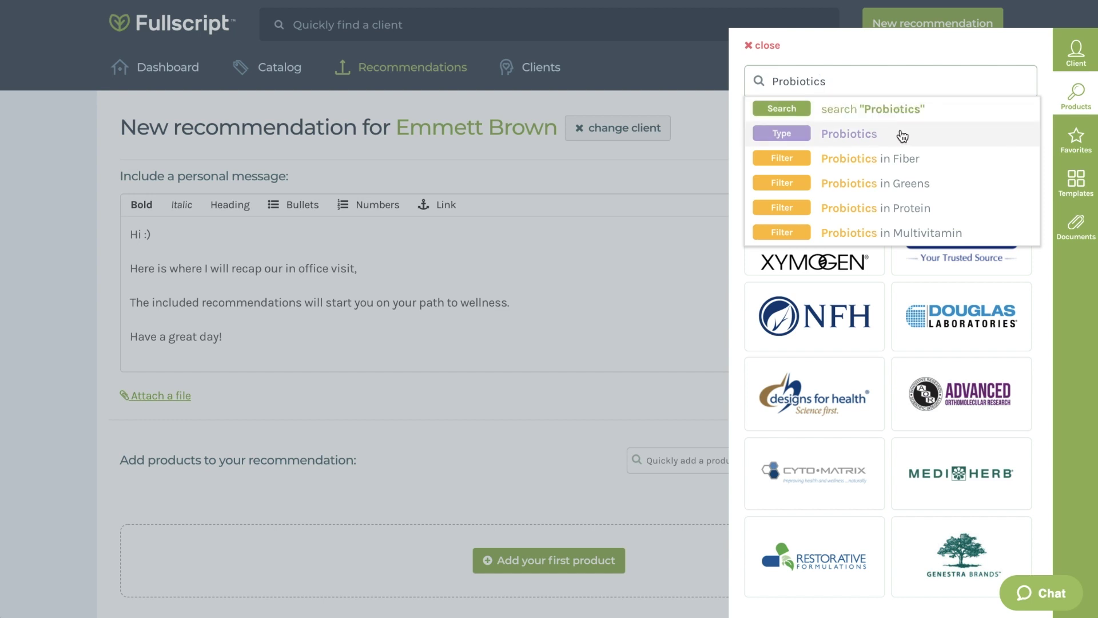
left_click(903, 135)
left_click(1002, 319)
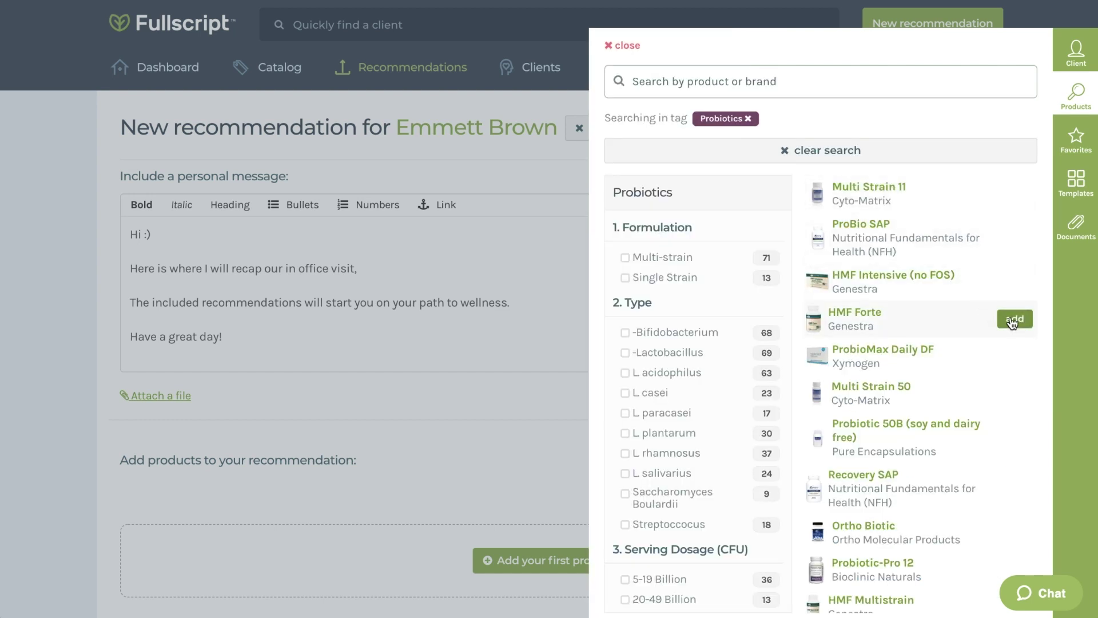
left_click(629, 47)
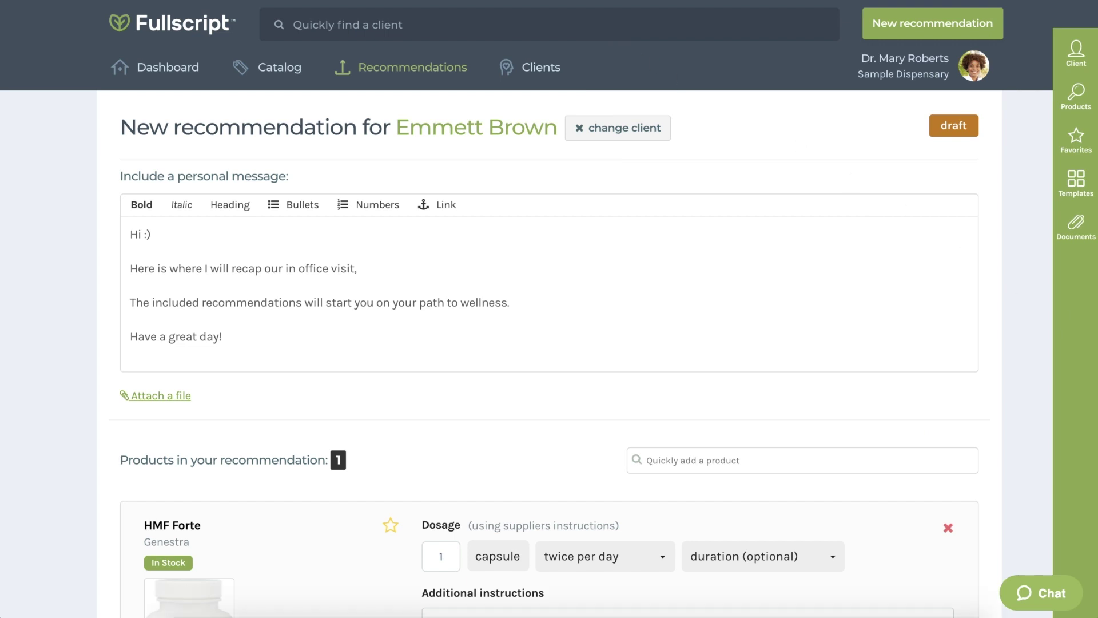
Give HMF Forte twice-per-day dosing, 60-capsule container, 4 units, and a 3-week duration.
scroll(1016, 446, "down", 6)
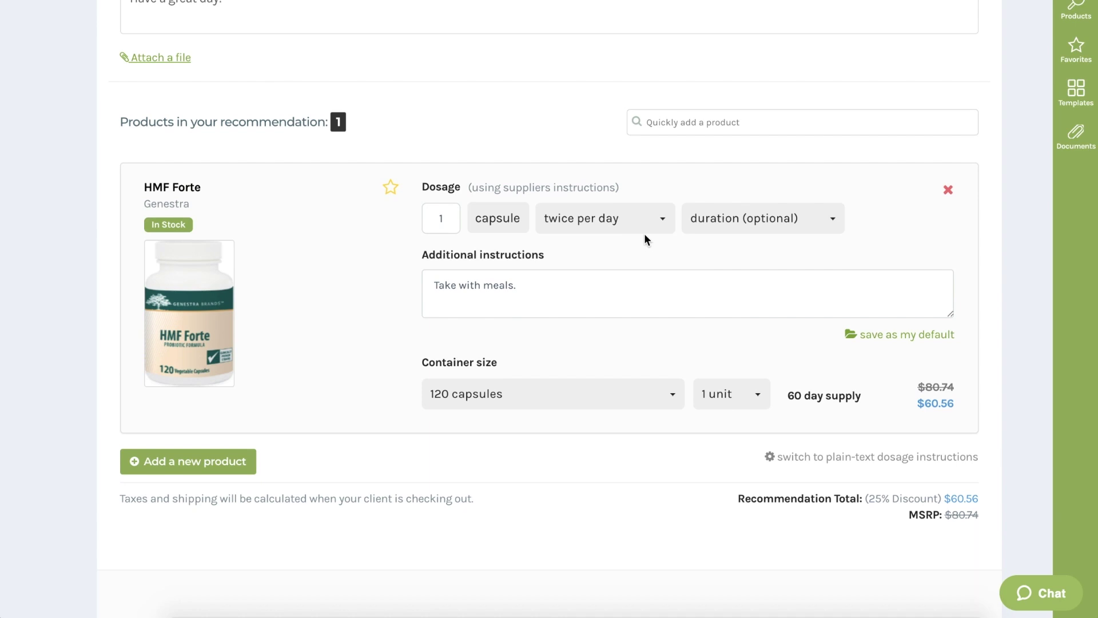
left_click(643, 229)
left_click(779, 232)
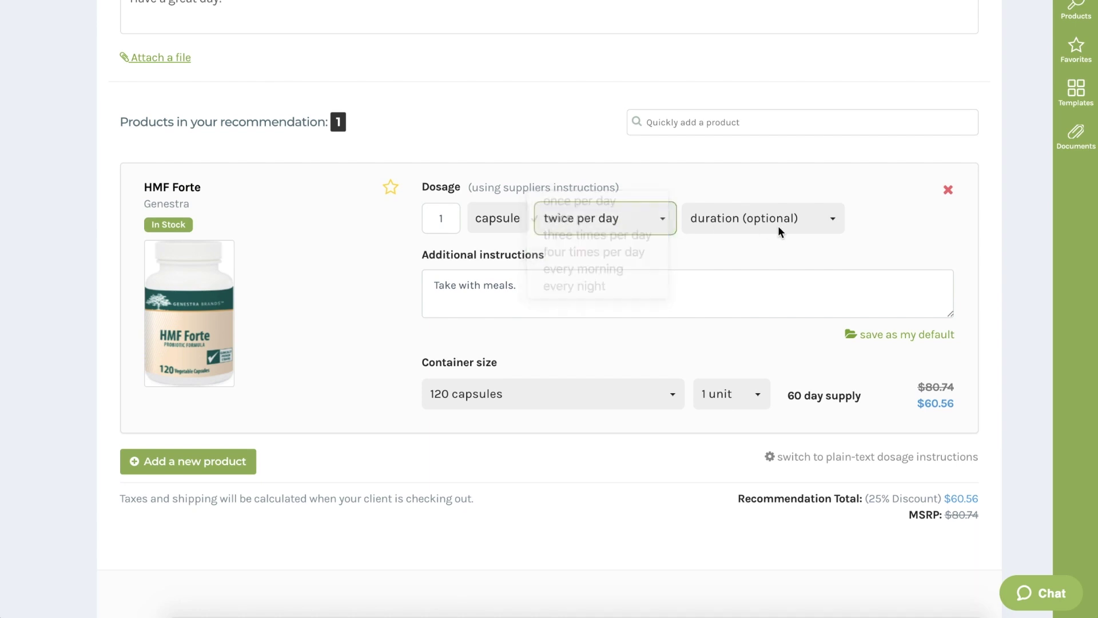
left_click(600, 393)
left_click(601, 411)
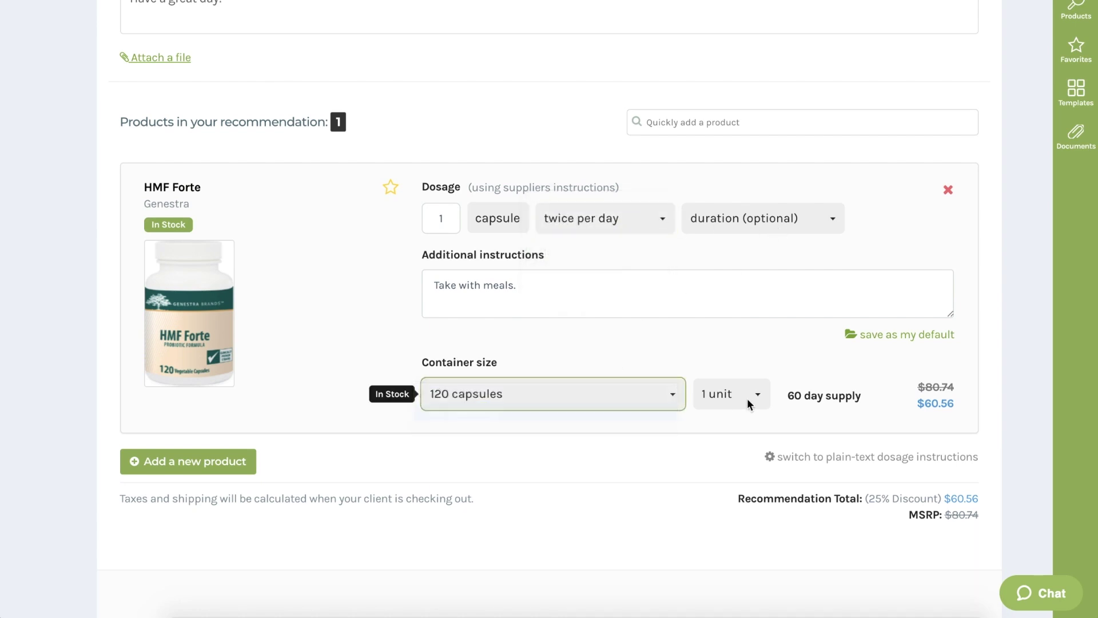
left_click(748, 397)
left_click(740, 448)
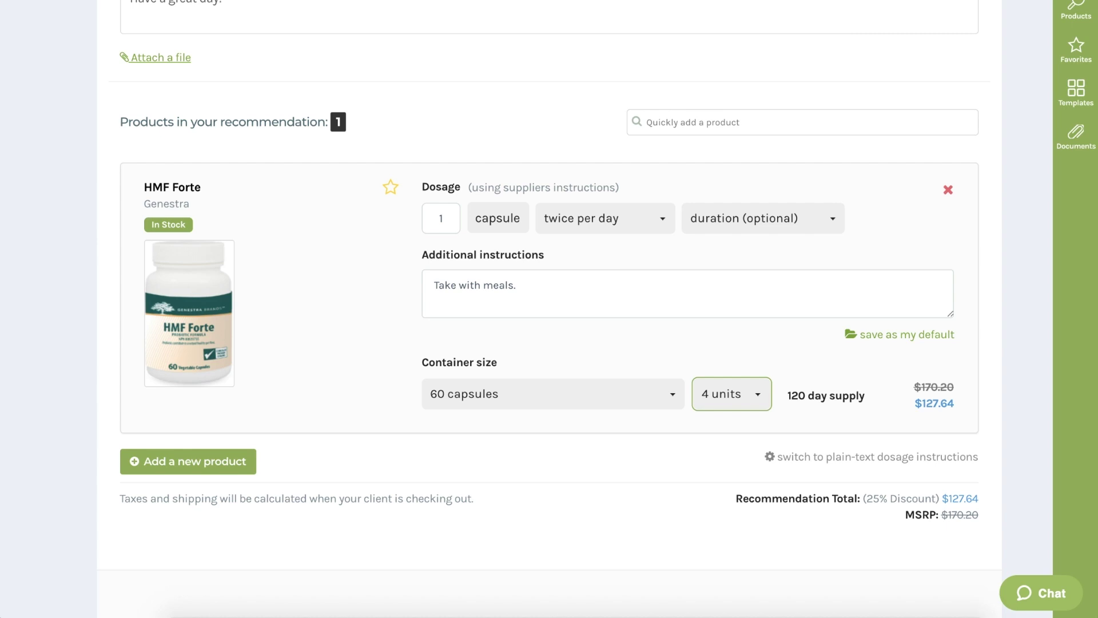
left_click(815, 213)
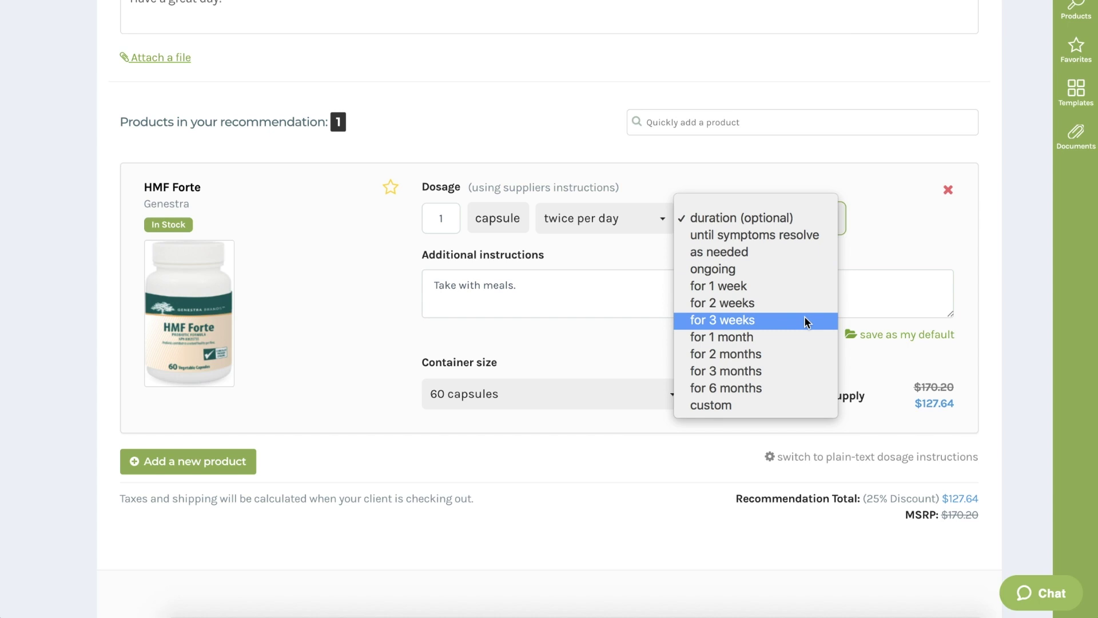
left_click(804, 321)
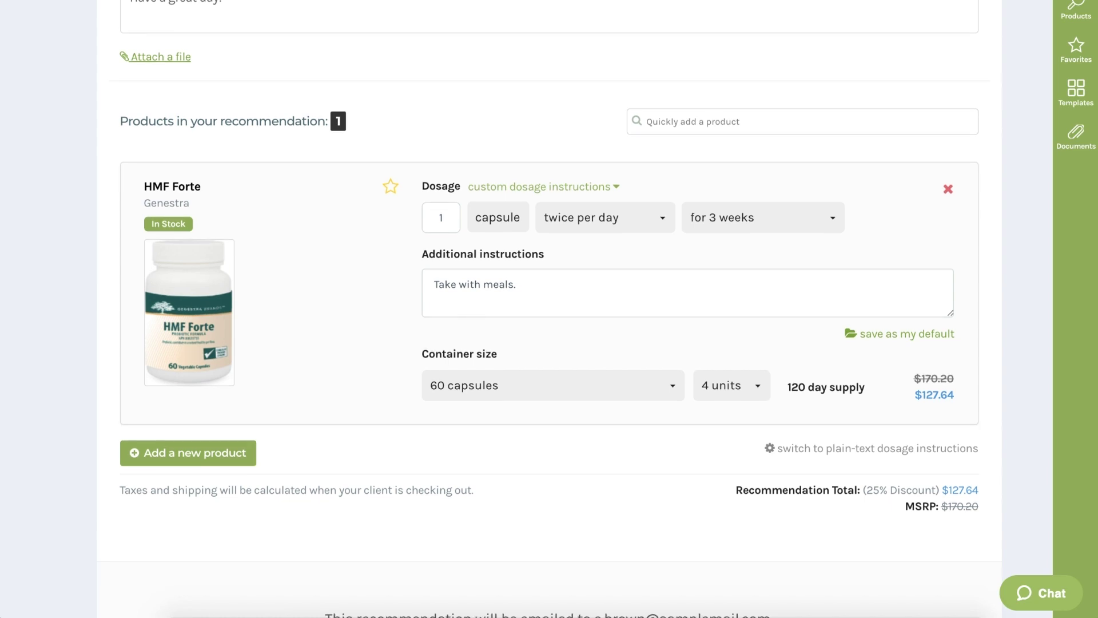
scroll(1012, 439, "up", 6)
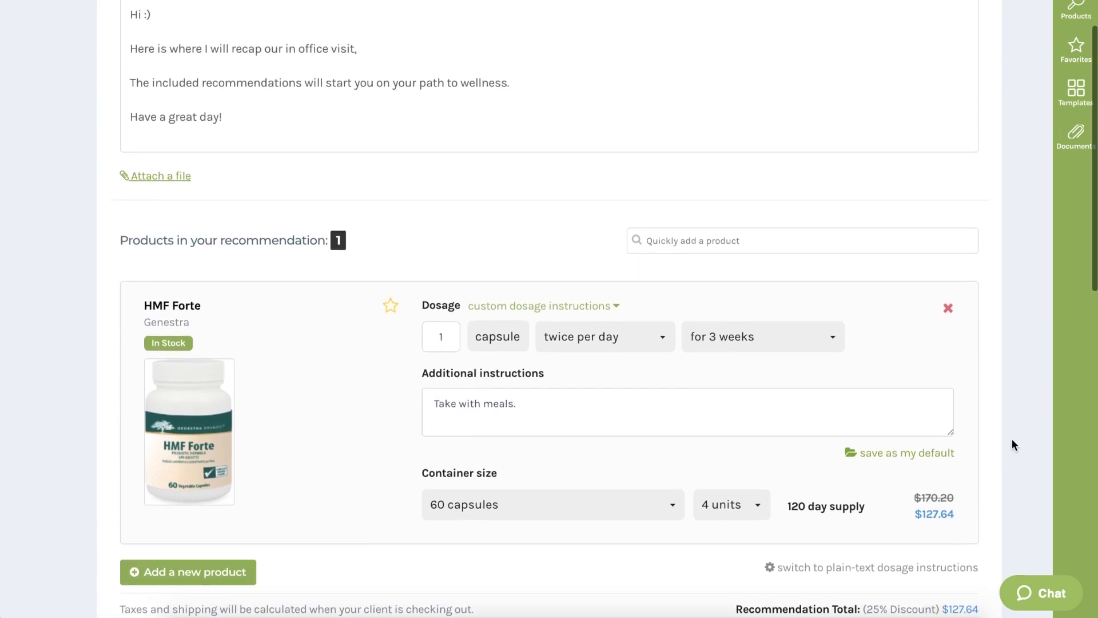
scroll(1011, 445, "up", 1)
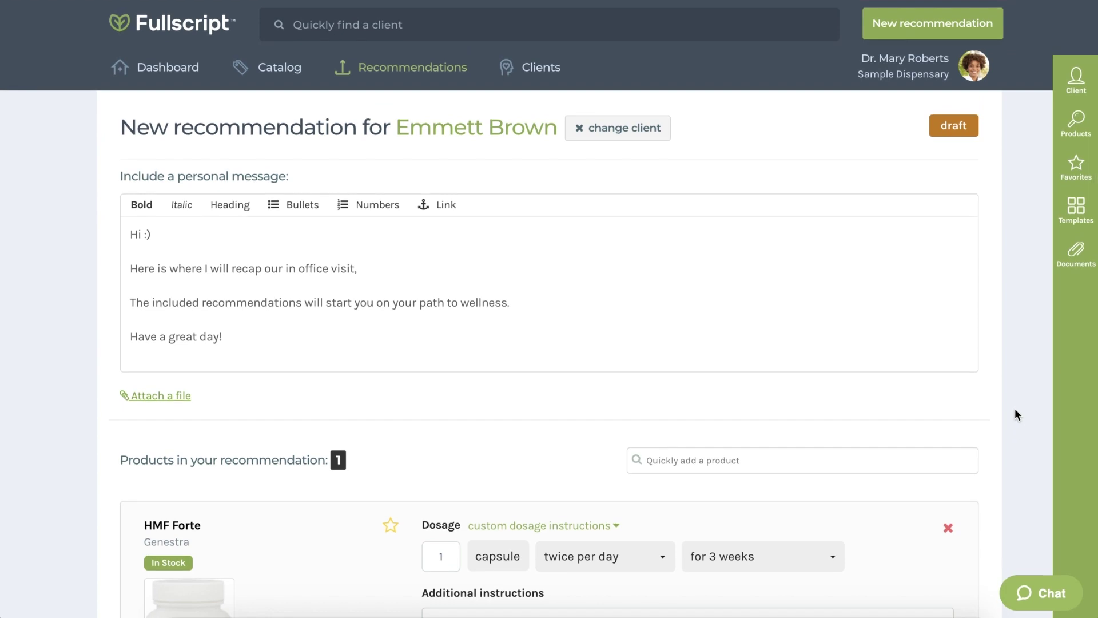
left_click(1088, 219)
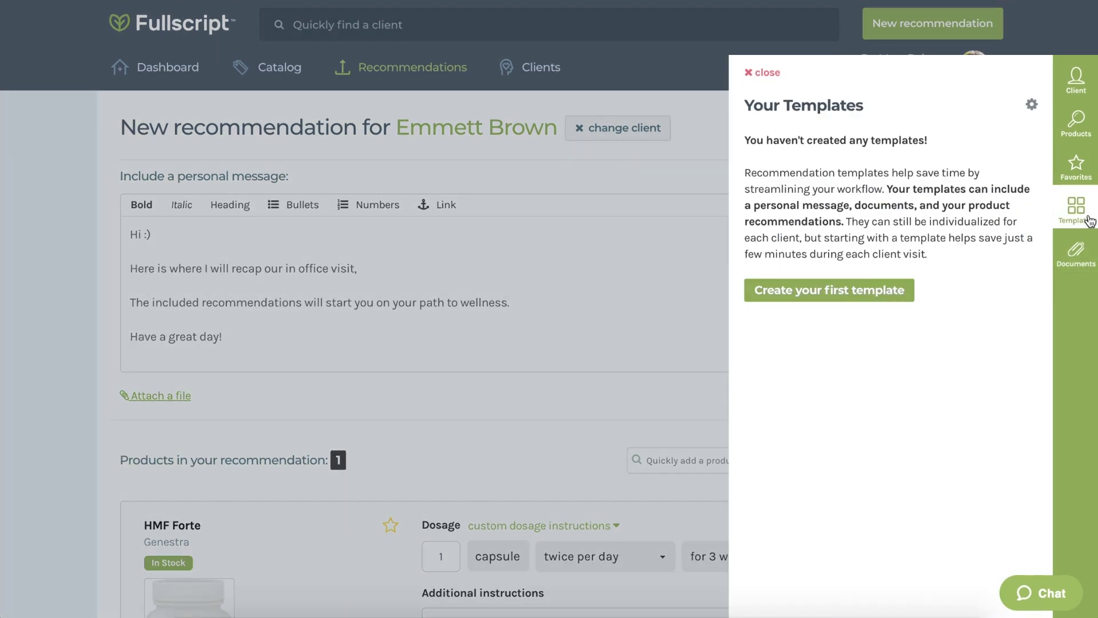
left_click(849, 290)
scroll(994, 270, "down", 2)
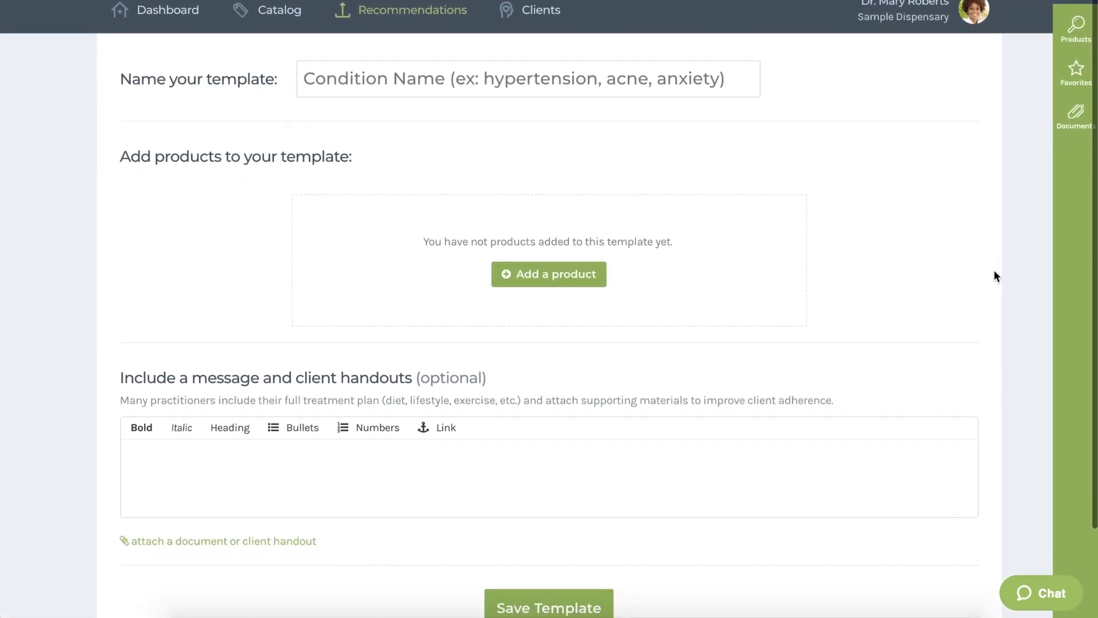
scroll(994, 275, "down", 3)
scroll(993, 273, "up", 1)
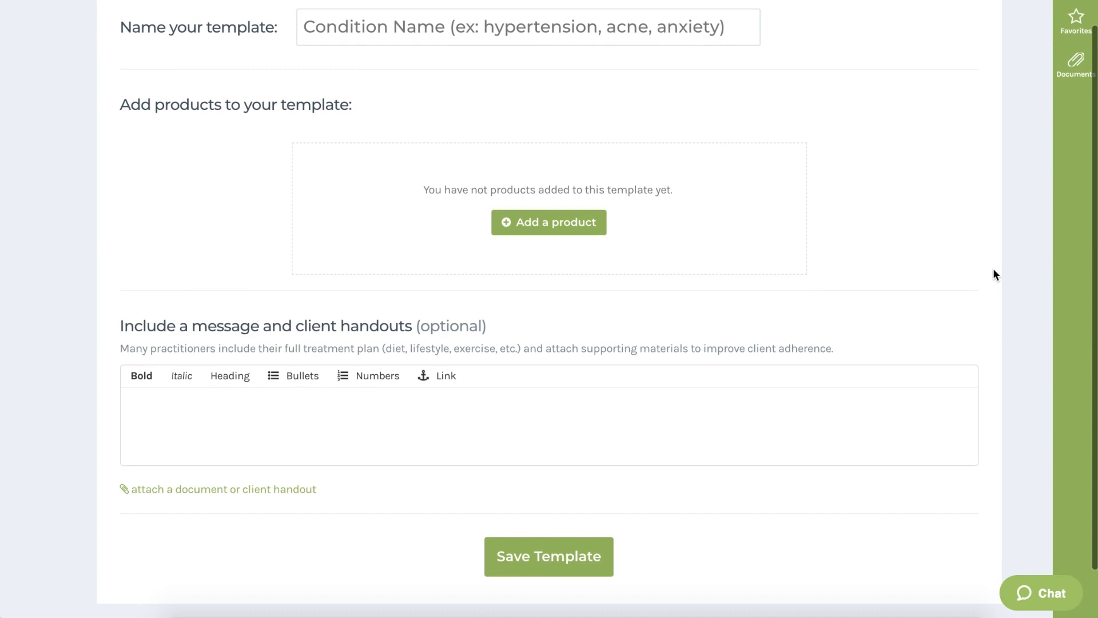
scroll(994, 269, "up", 2)
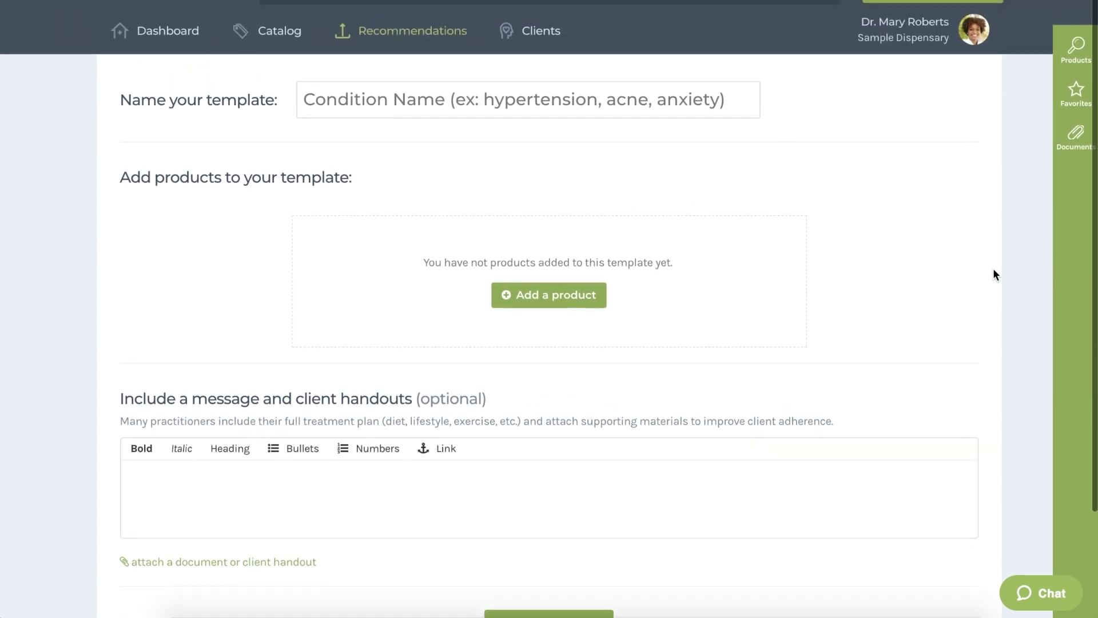
scroll(993, 274, "up", 1)
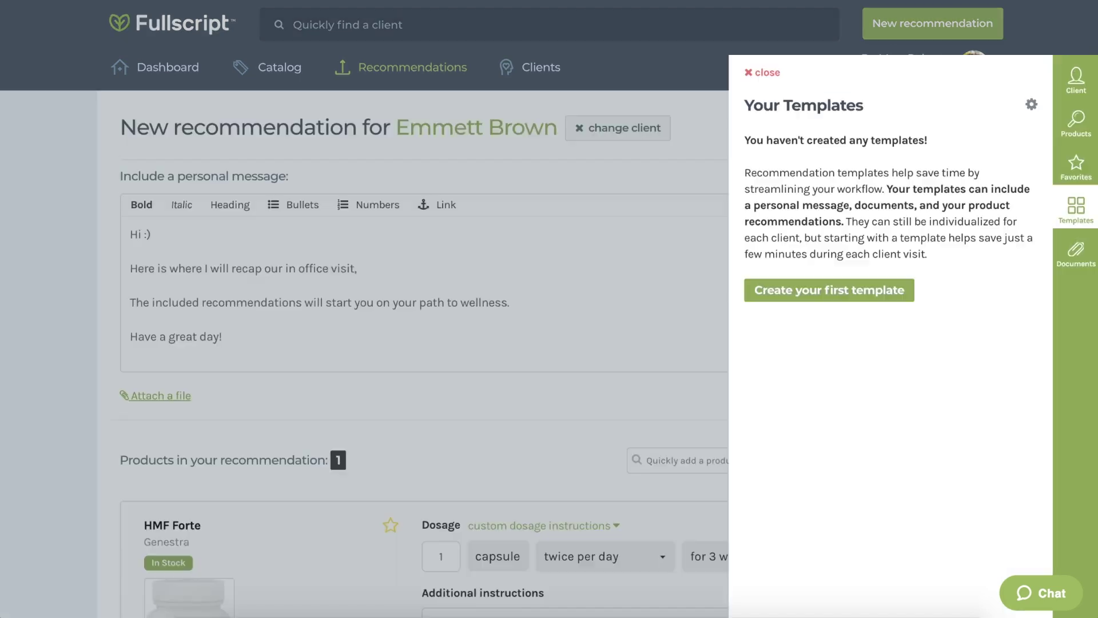
left_click(779, 79)
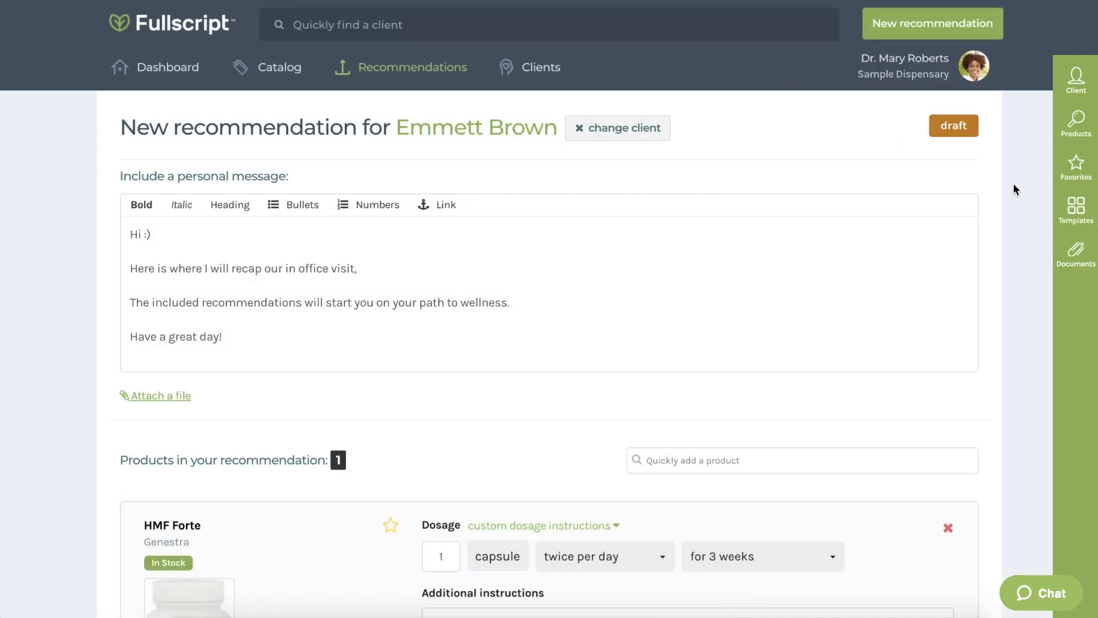
Scroll down to the text-message section and the Send to Client / Send & Place Order buttons.
scroll(1013, 183, "down", 5)
scroll(1013, 183, "down", 10)
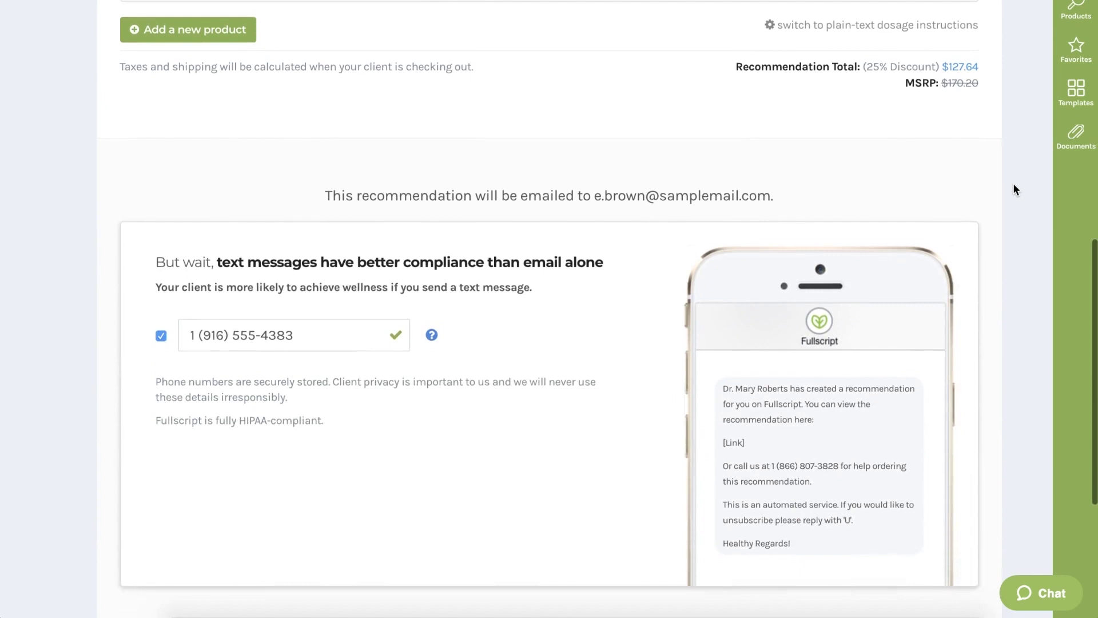
scroll(1014, 183, "down", 1)
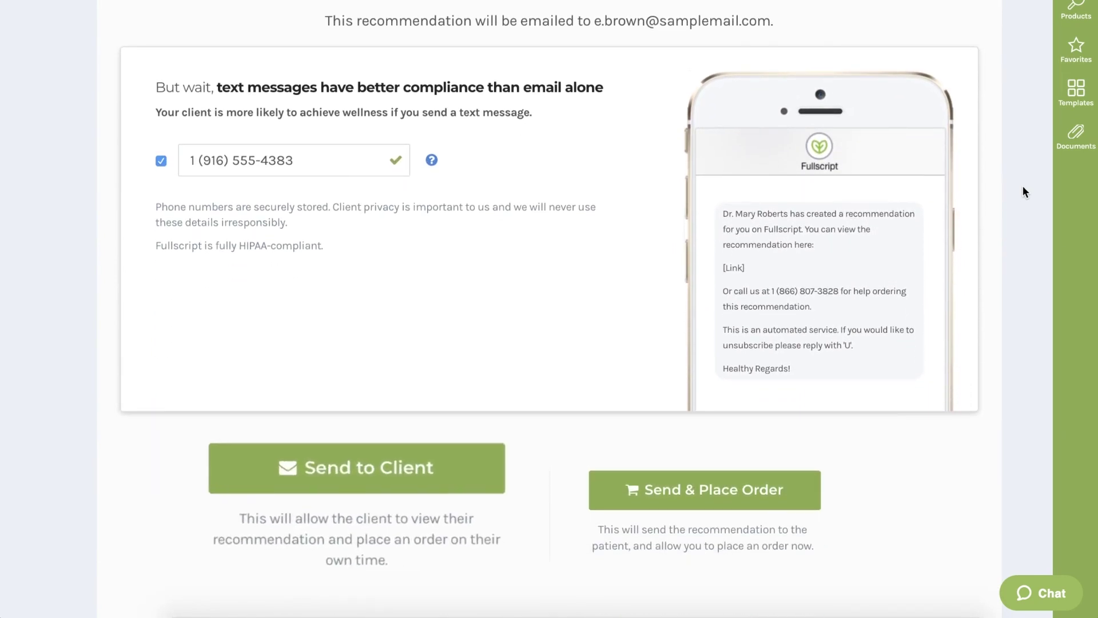